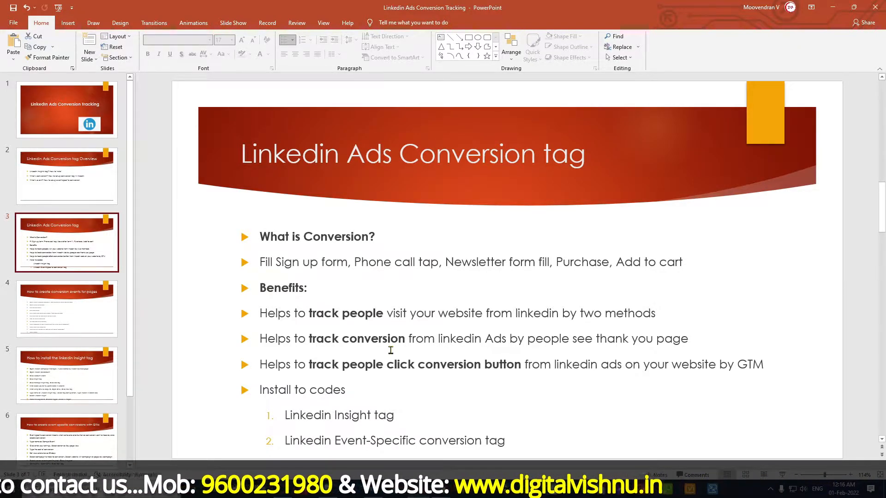
- Switch from the slides to Chrome and examine the website's Contact Us form and Thank You page
key("alt+Tab")
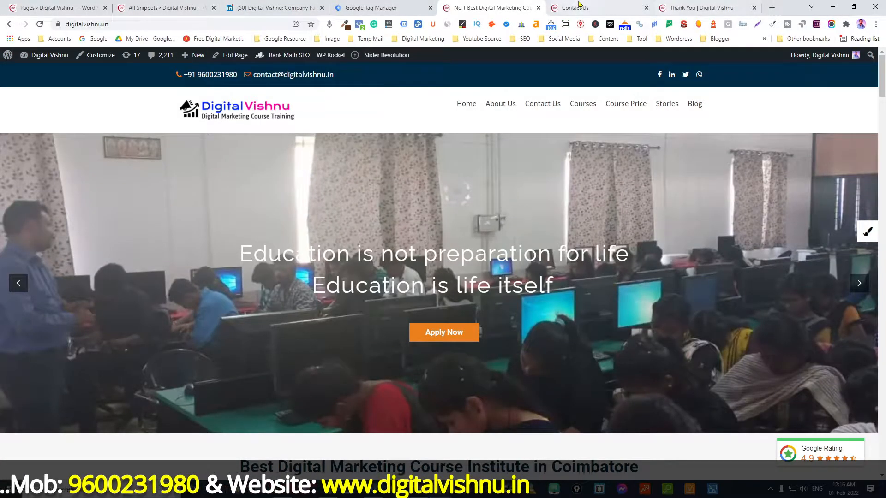
left_click(595, 8)
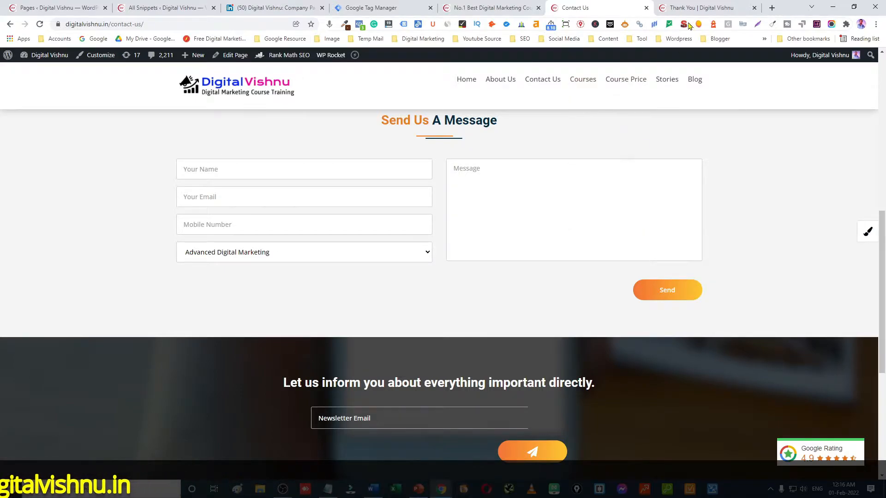
left_click(688, 8)
scroll(425, 206, "up", 5)
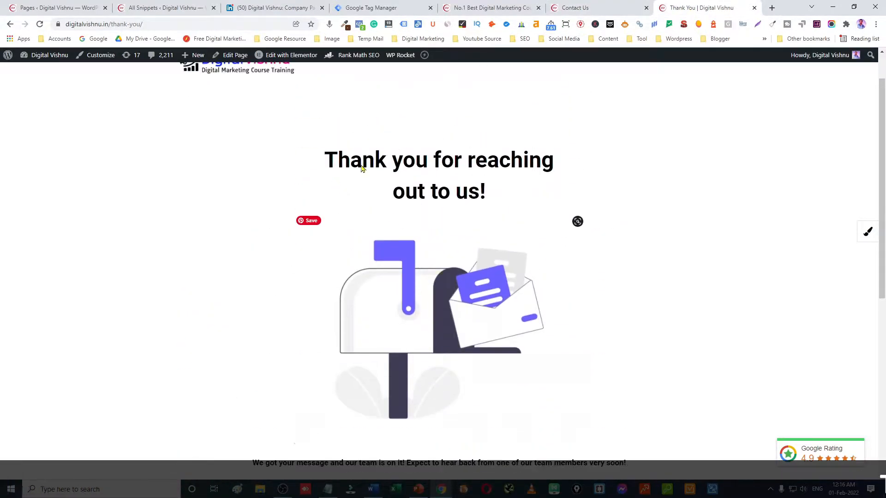
left_click(580, 9)
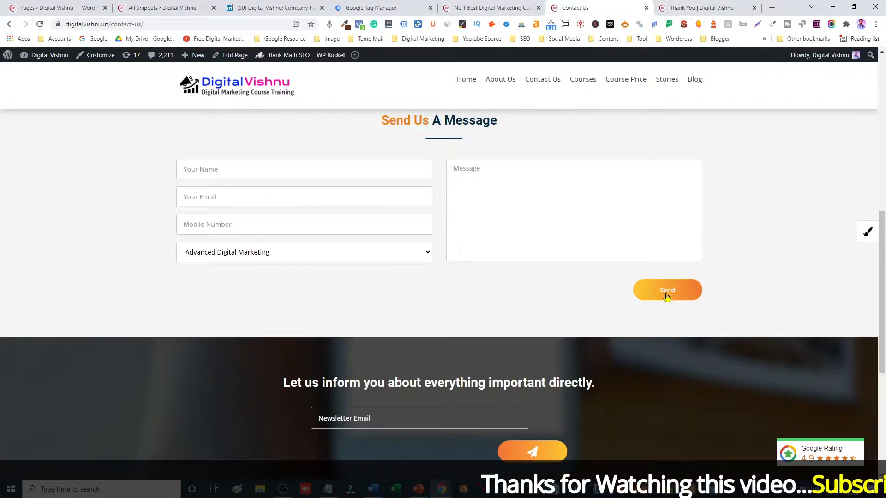
left_click(693, 8)
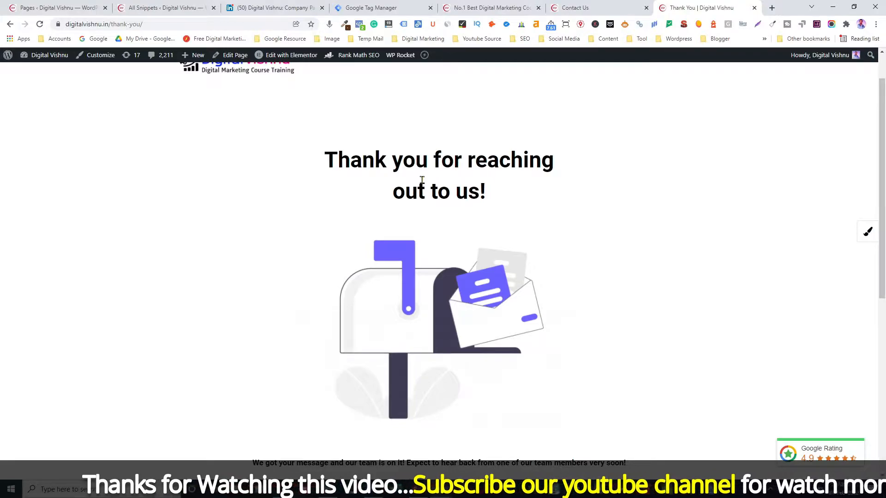
left_click(576, 8)
left_click(275, 8)
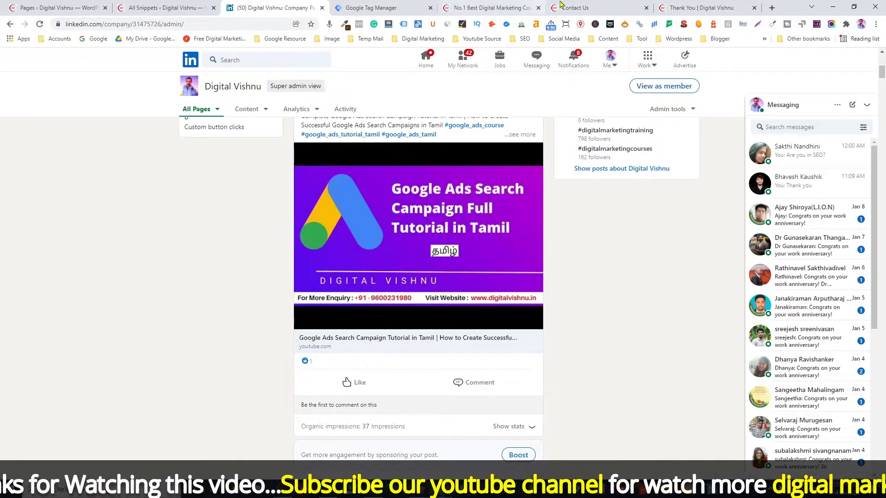
left_click(572, 8)
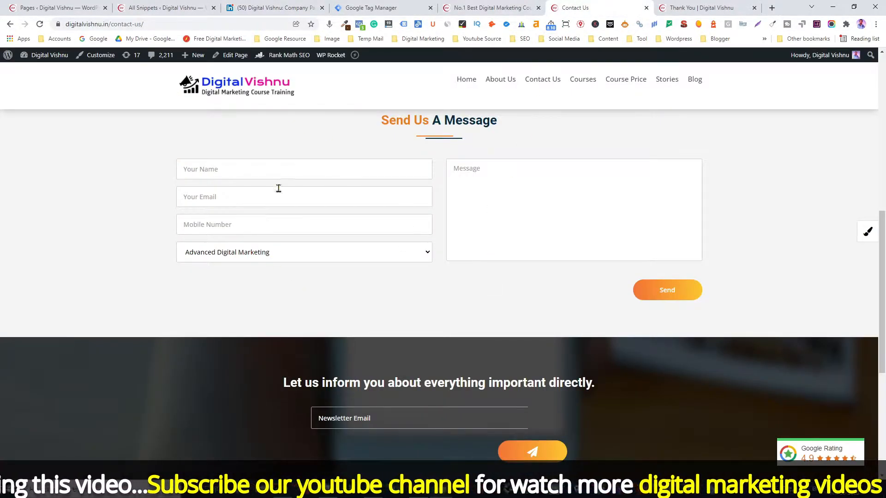
left_click(711, 9)
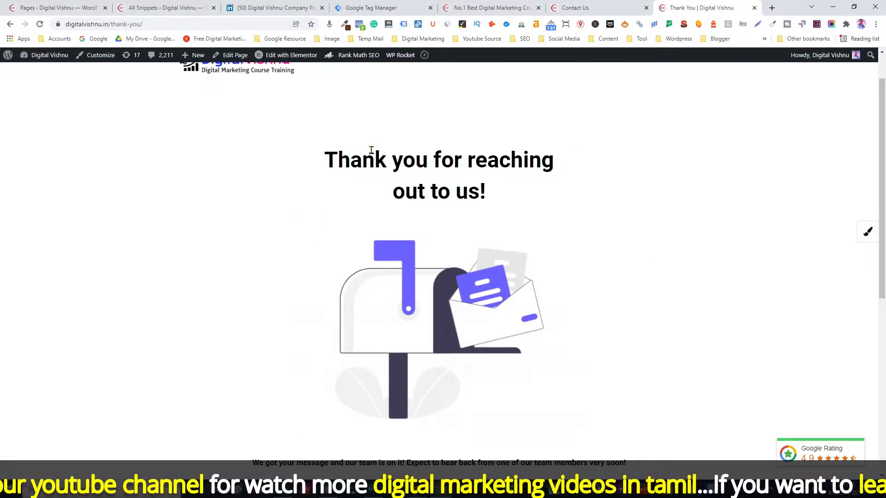
- Review the visitor path from the LinkedIn company page through the website's home page and Contact Us form to the Thank You page
key("alt+Tab")
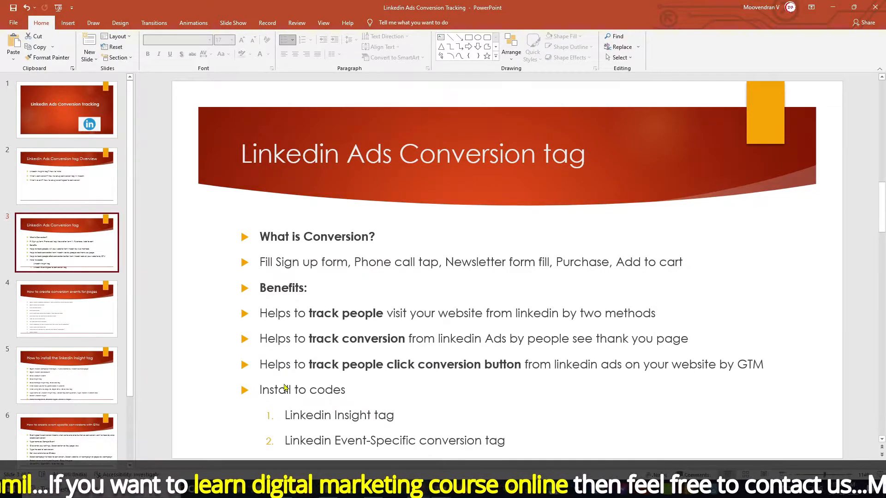
key("alt+Tab")
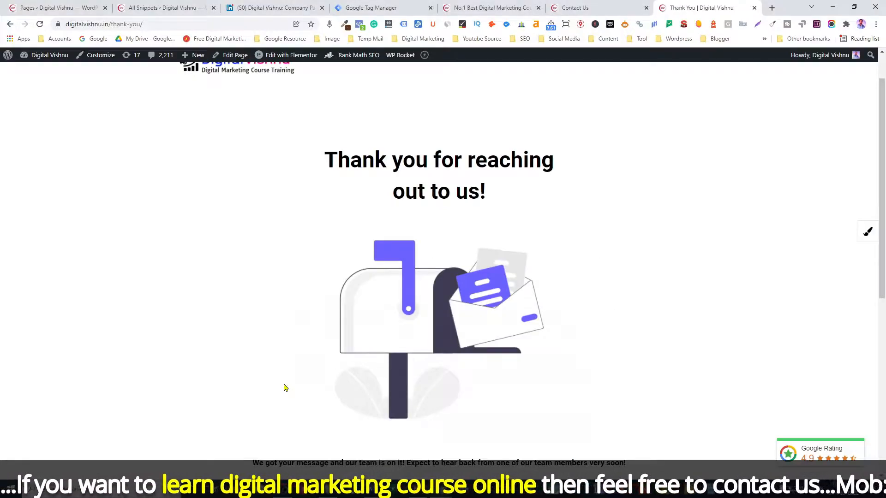
left_click(277, 7)
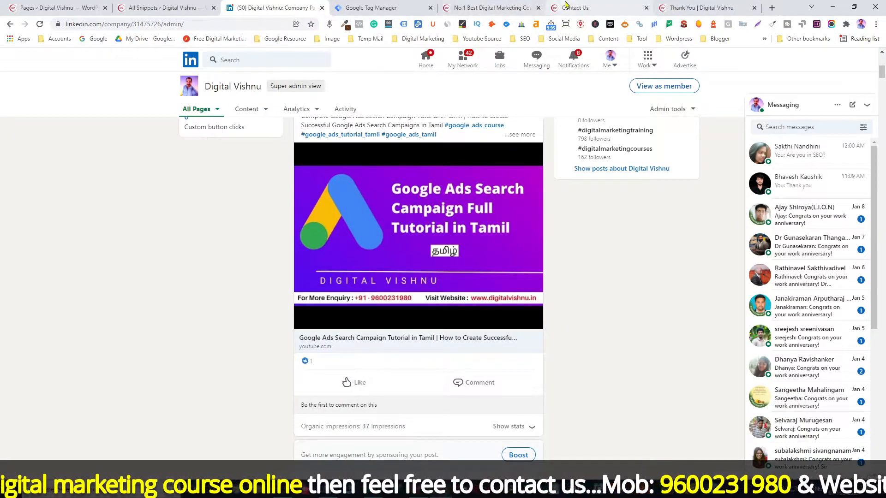
left_click(673, 7)
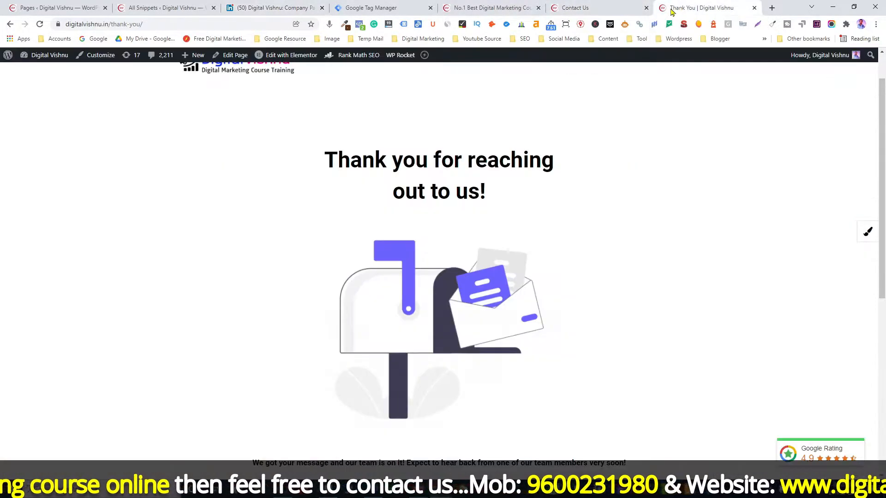
scroll(355, 230, "down", 3)
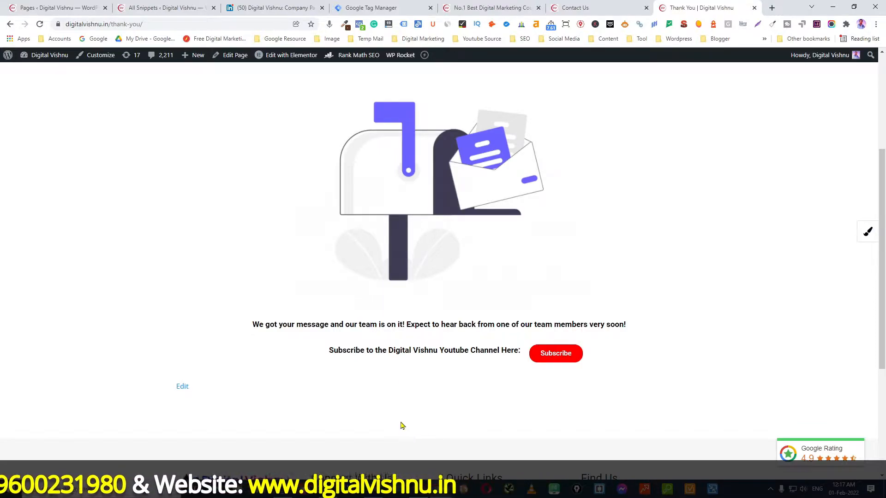
left_click(506, 5)
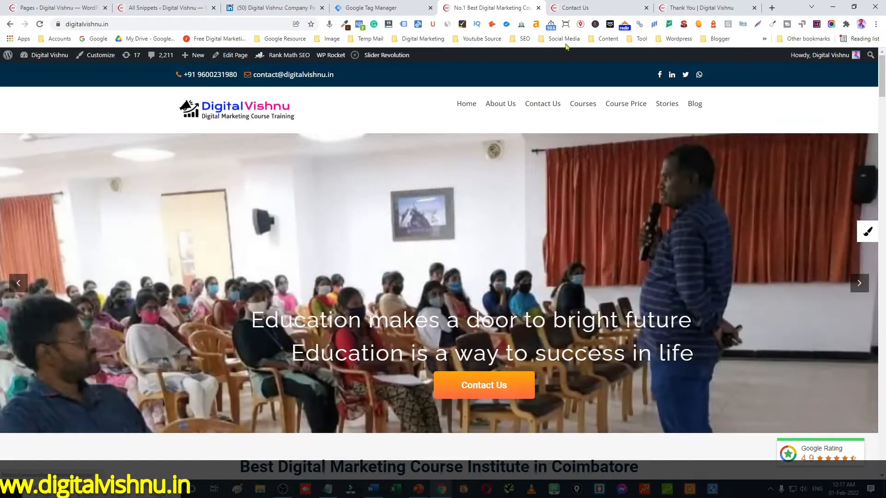
left_click(577, 7)
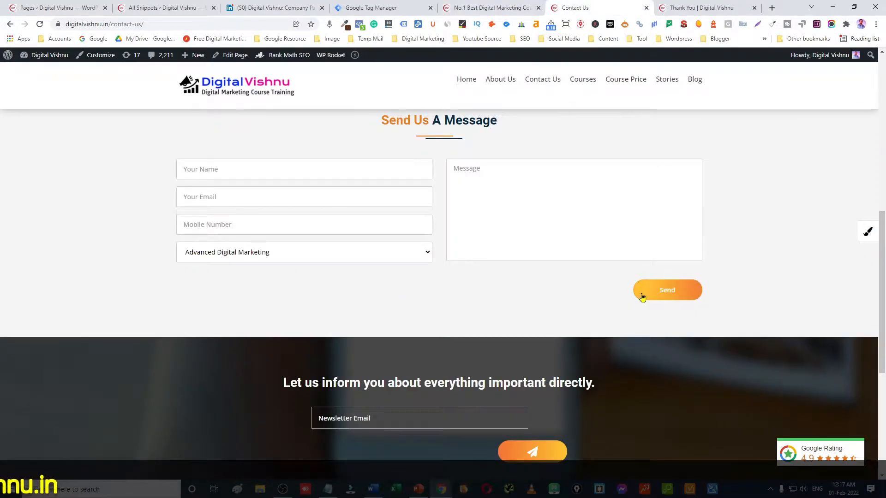
left_click(699, 8)
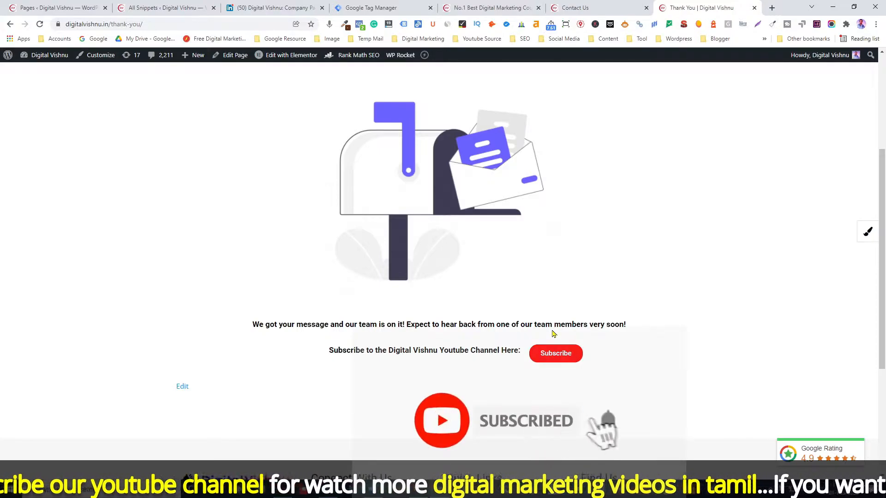
- Check the Notepad installation notes and open the Digital Vishnu Ad account in Campaign Manager from the LinkedIn company page in Chrome
key("alt+Tab")
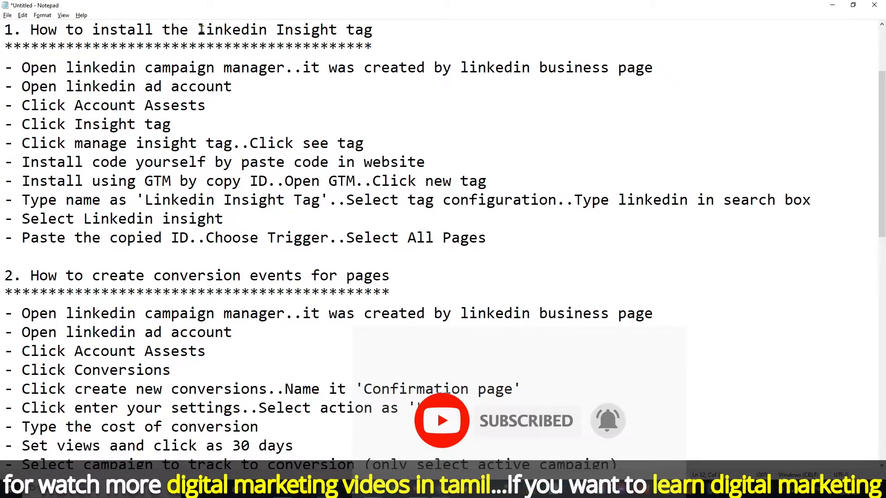
key("alt+Tab")
left_click(257, 9)
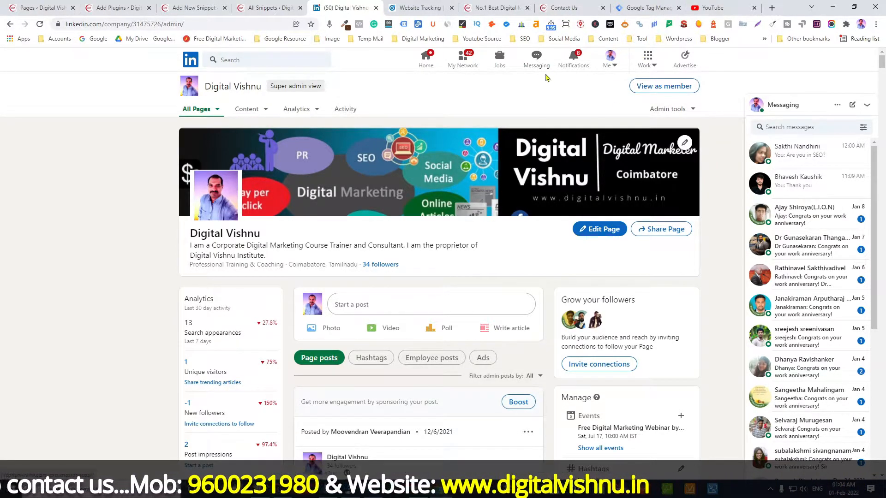
left_click(685, 69)
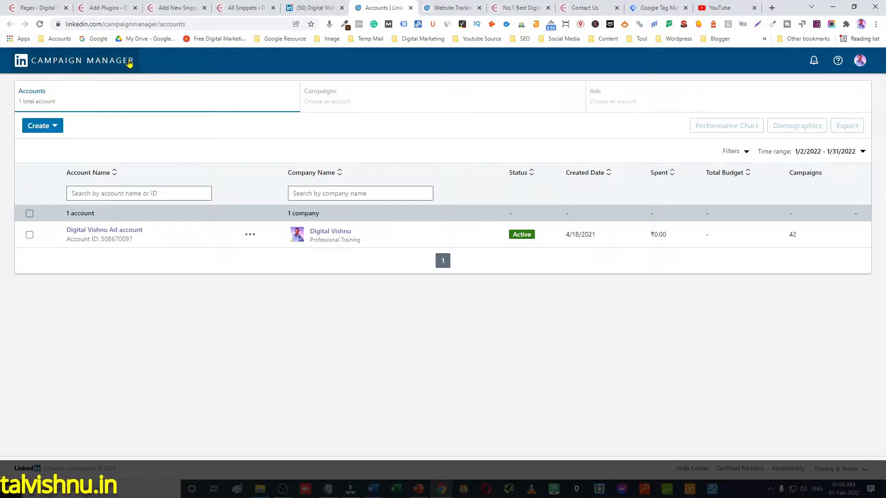
left_click(115, 235)
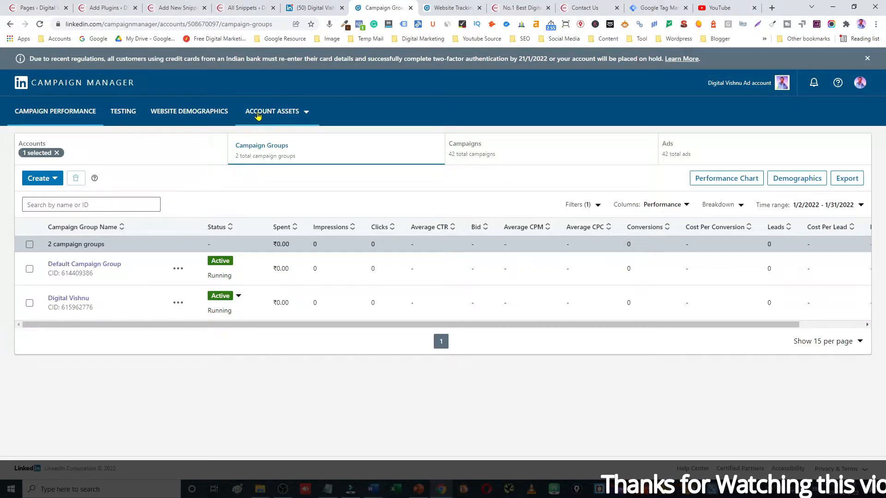
- Open the ad account's Insight Tag installation options and copy the self-install tag code to the clipboard
left_click(307, 116)
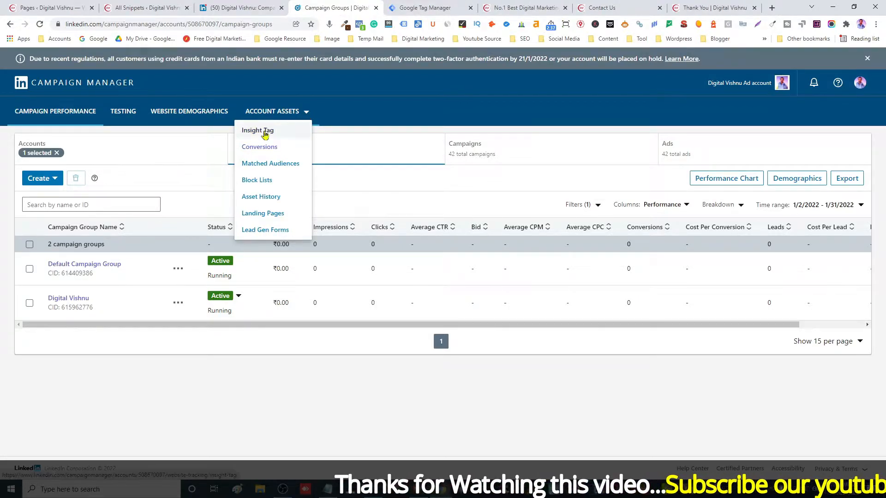
left_click(263, 133)
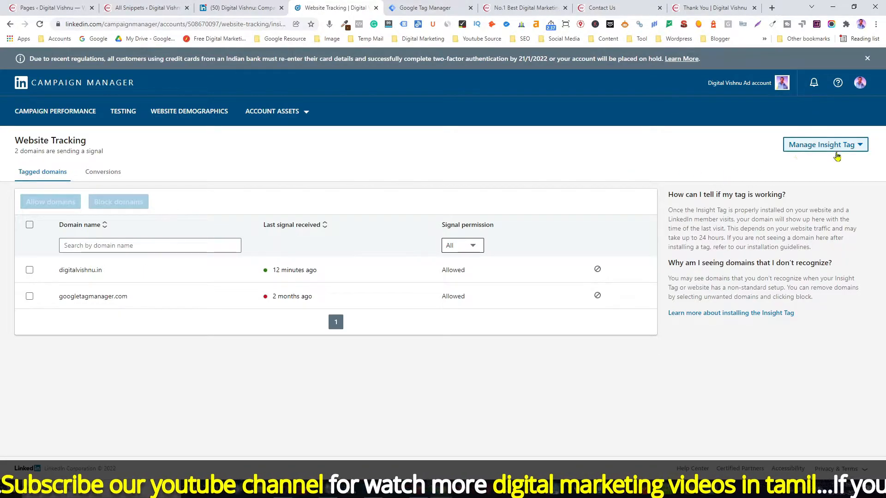
left_click(849, 147)
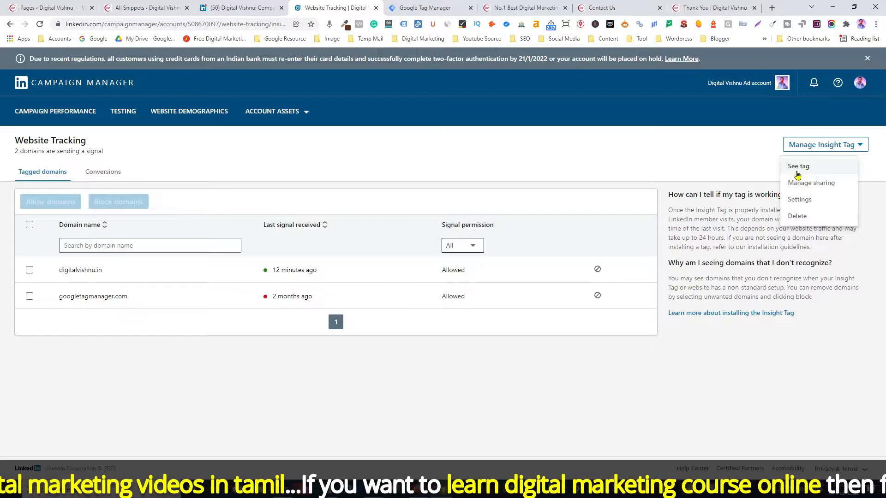
left_click(797, 167)
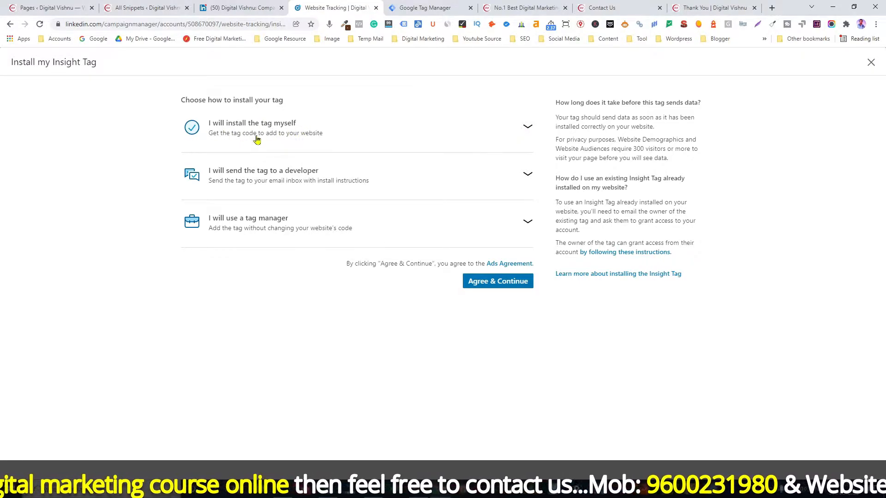
left_click(527, 129)
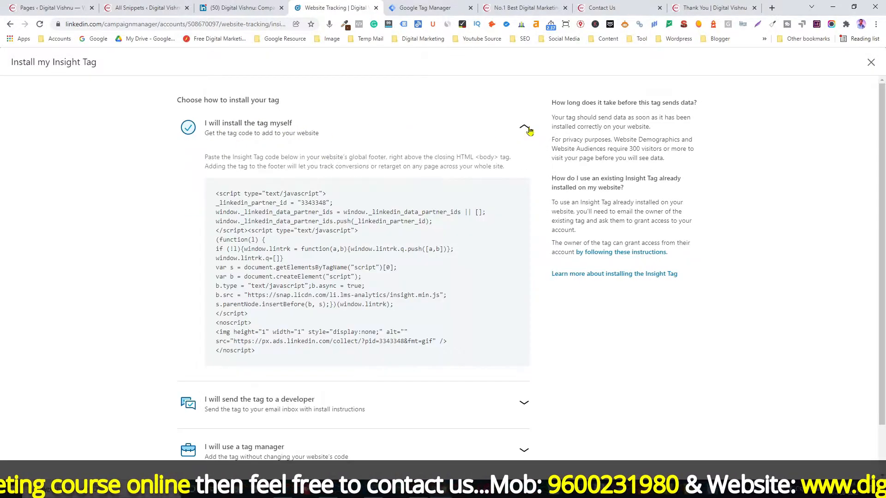
left_click(333, 275)
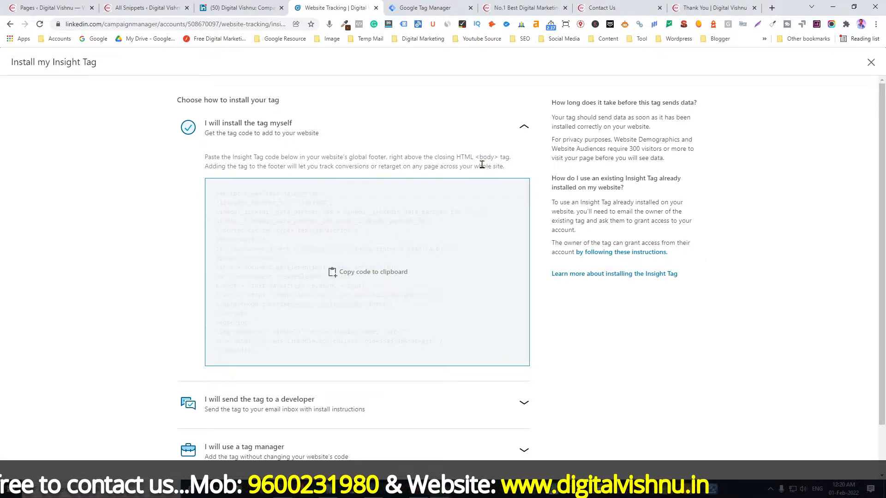
- Go to the website's WordPress dashboard and look at the HFCM plugin's available options
left_click(48, 8)
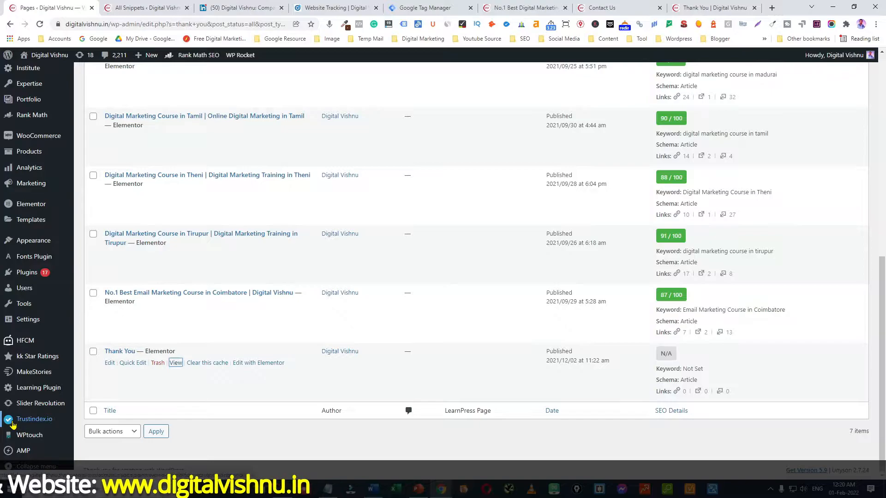
mouse_move(26, 344)
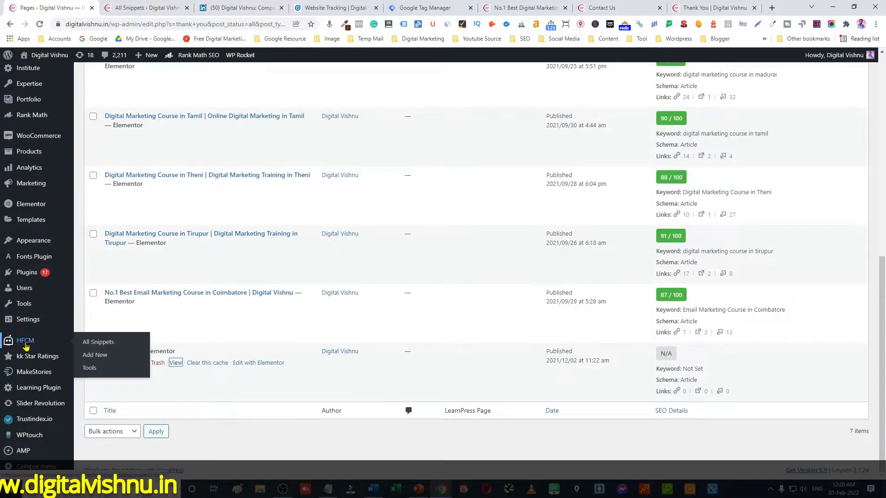
scroll(35, 344, "up", 2)
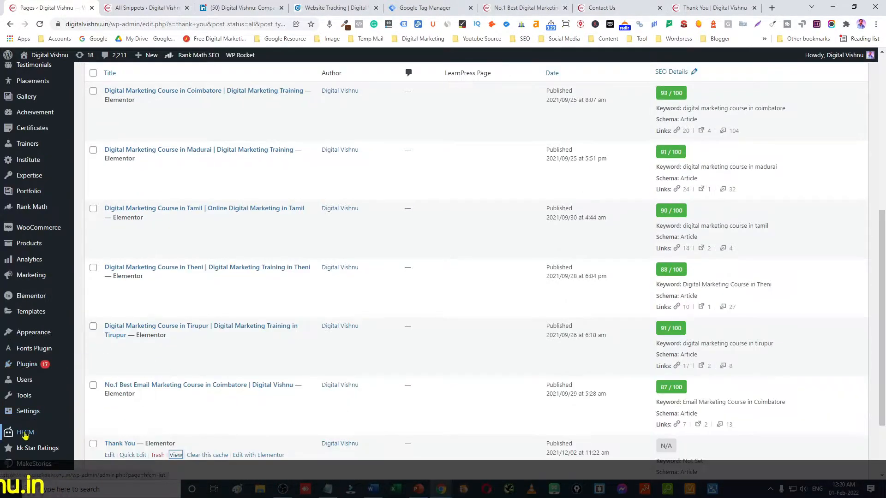
mouse_move(30, 439)
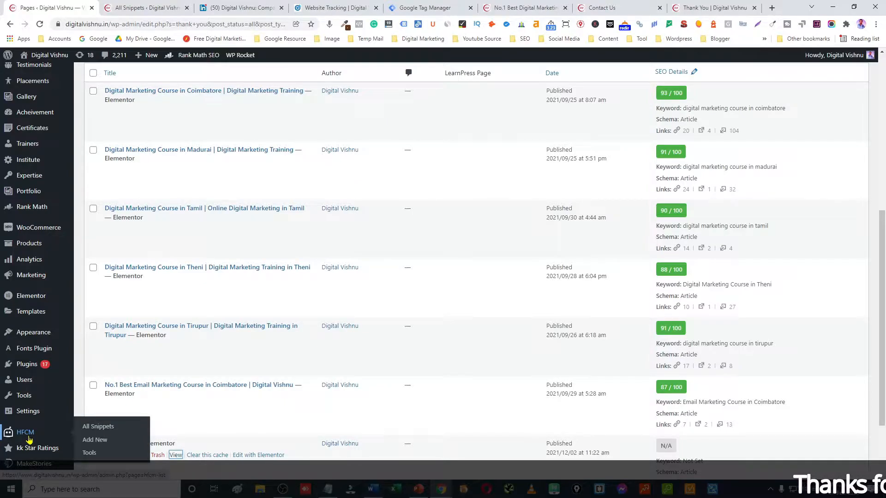
- Open the page for adding new WordPress plugins and search for HFCM
left_click(27, 364)
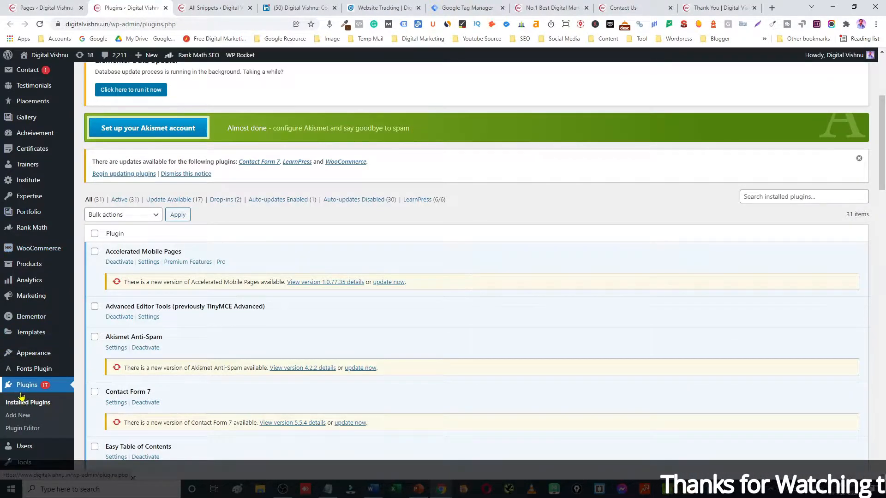
scroll(175, 209, "up", 3)
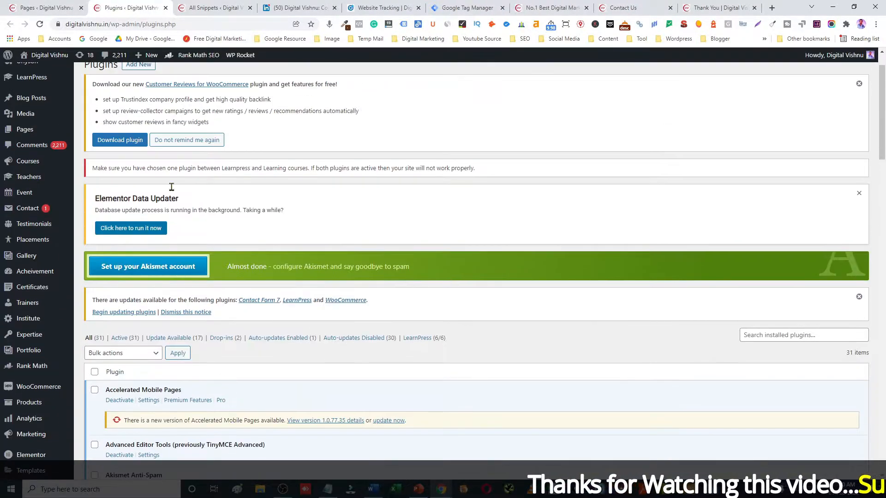
scroll(175, 209, "up", 1)
left_click(142, 111)
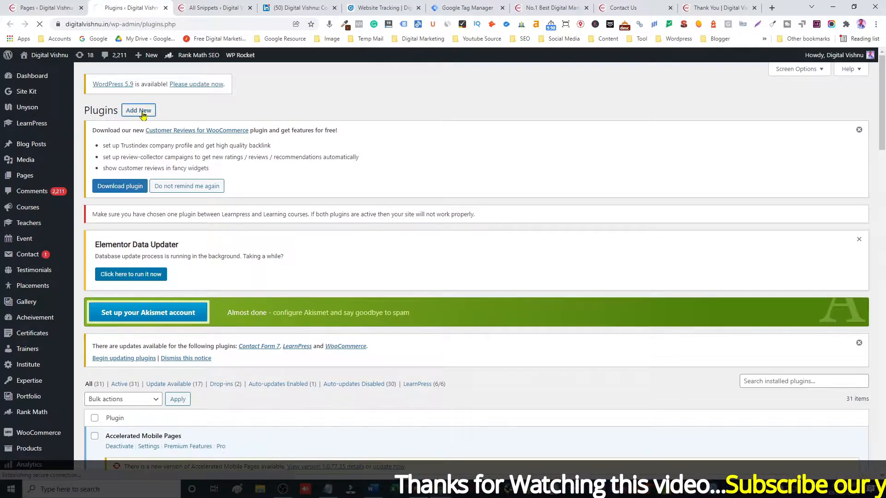
left_click(753, 353)
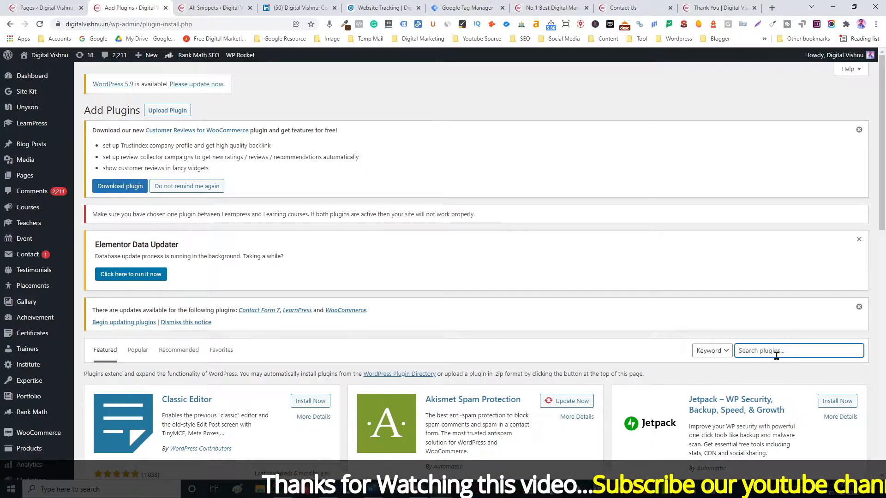
type("HFCM")
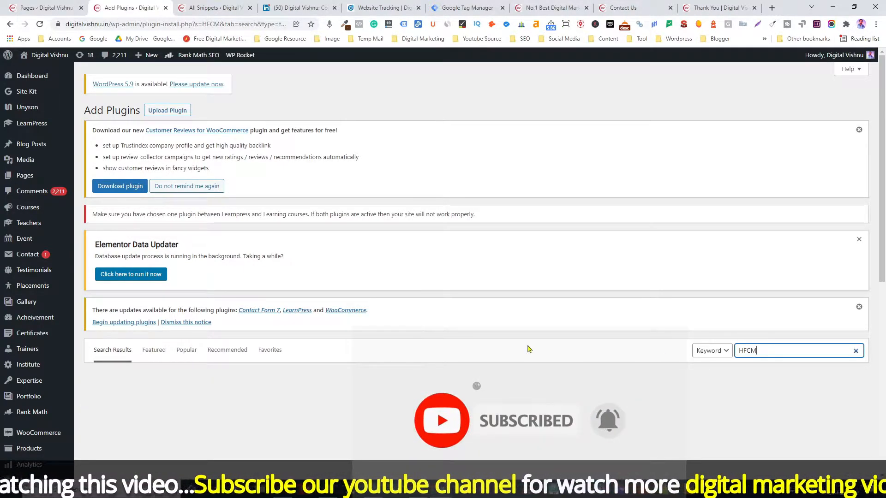
- Find the Header Footer Code Manager plugin in the search results and open HFCM's All Snippets page in a new tab
scroll(529, 349, "down", 2)
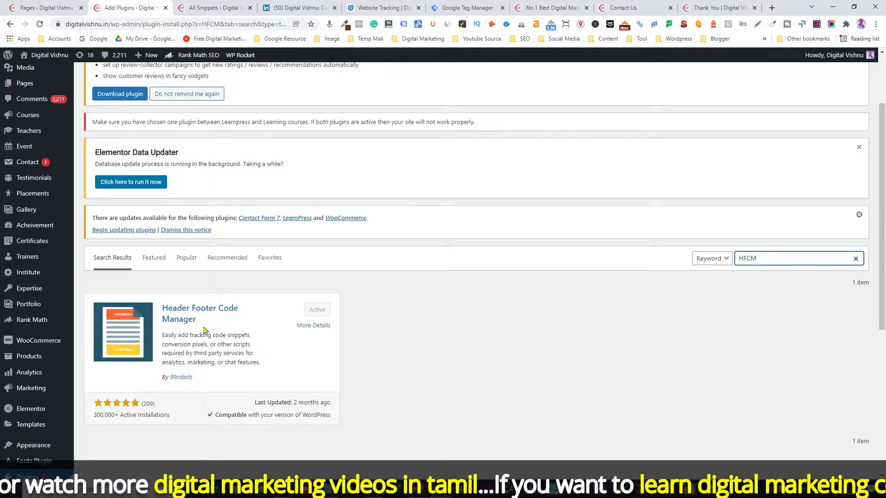
scroll(18, 375, "down", 5)
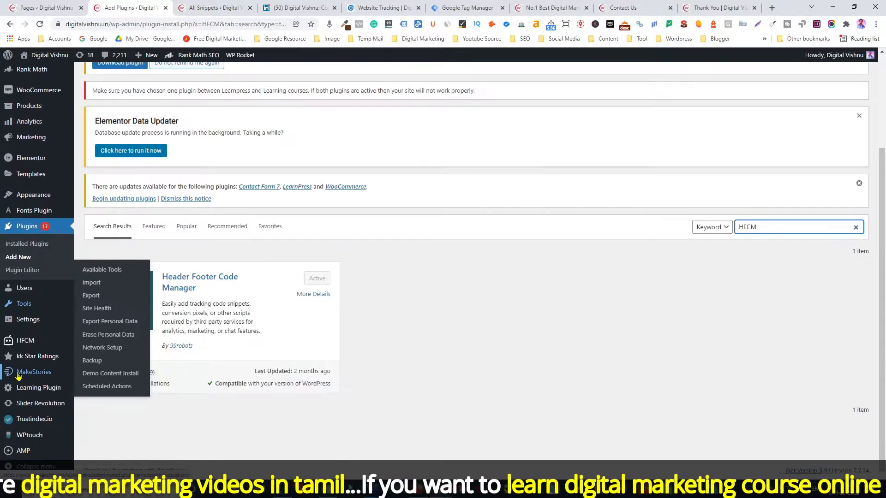
mouse_move(23, 342)
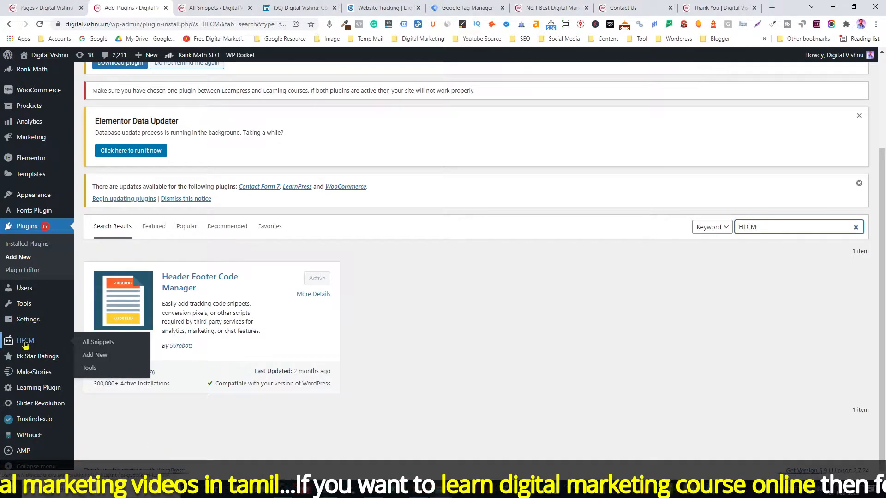
right_click(83, 343)
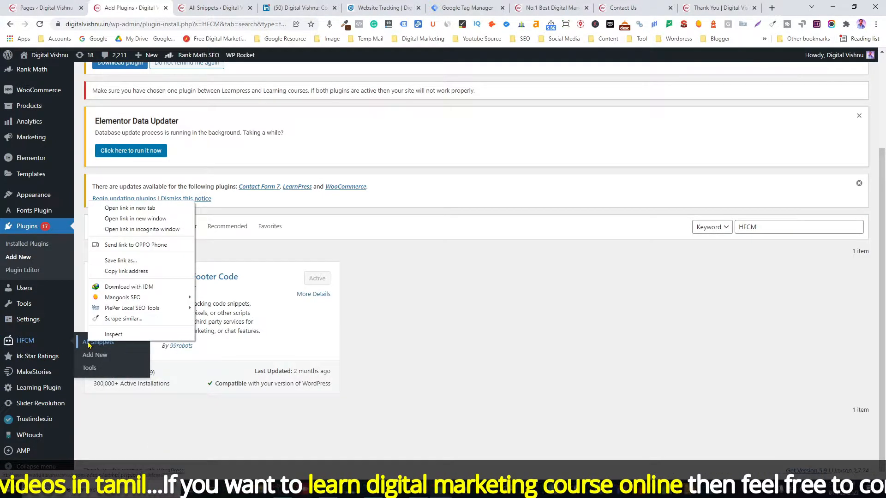
left_click(131, 209)
key("ctrl+Tab")
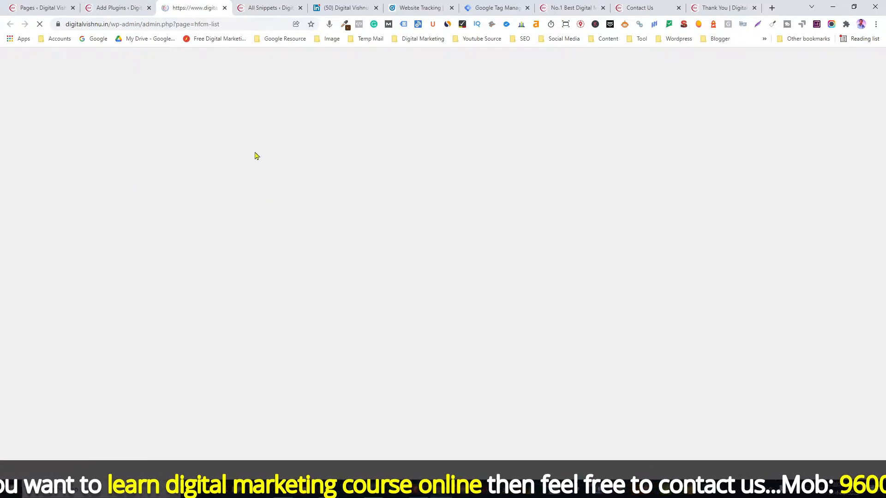
- Look over the existing HFCM snippets and start a new snippet named "Linkedin Insight tag"
scroll(334, 305, "down", 1)
scroll(334, 304, "down", 4)
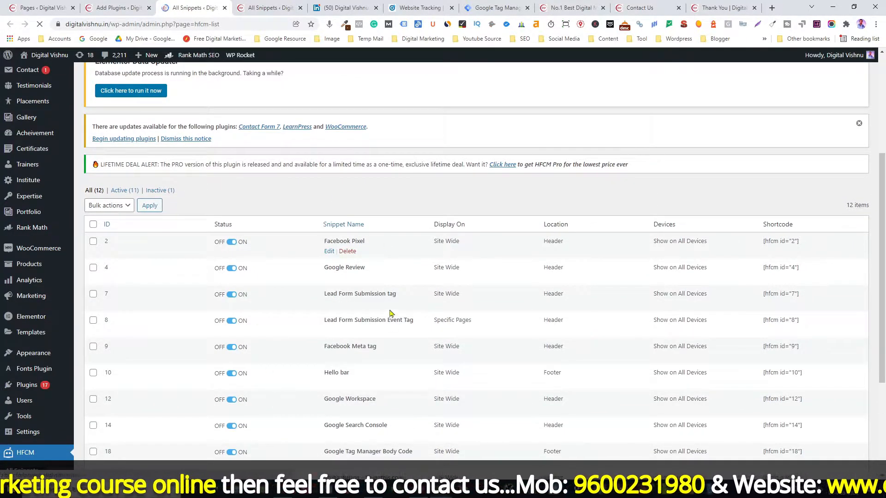
scroll(206, 249, "up", 4)
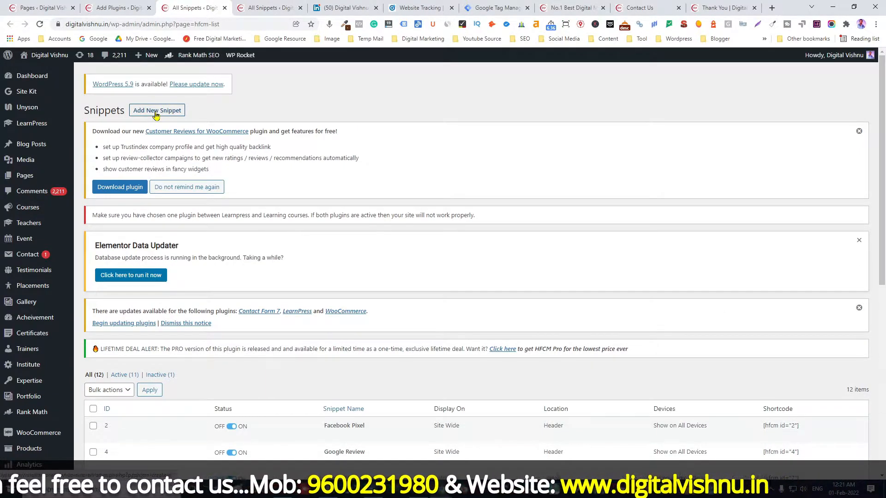
left_click(156, 113)
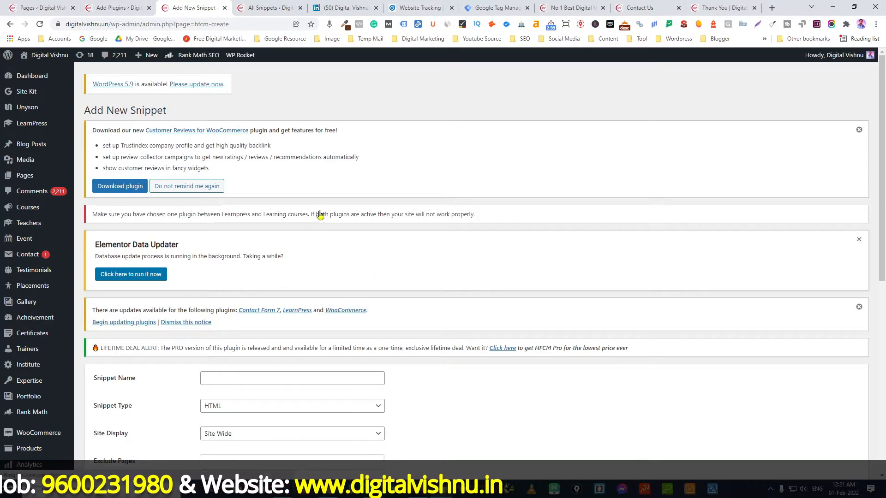
scroll(238, 244, "down", 3)
left_click(225, 240)
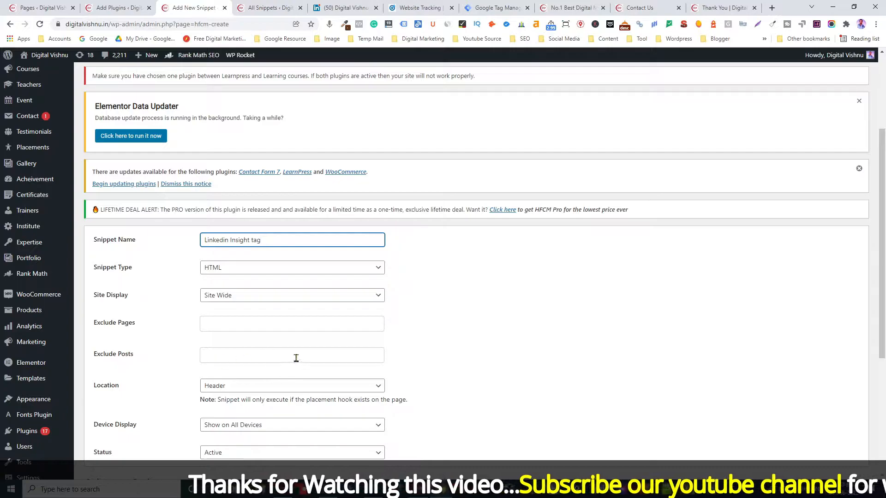
- Set the snippet's location to Footer and check it against the Insight Tag placement instructions in Campaign Manager
scroll(317, 356, "down", 1)
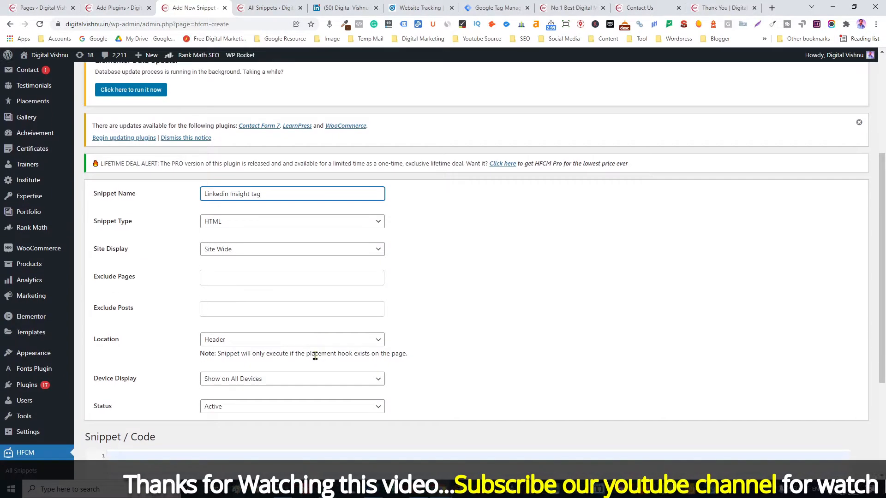
left_click(256, 345)
left_click(221, 365)
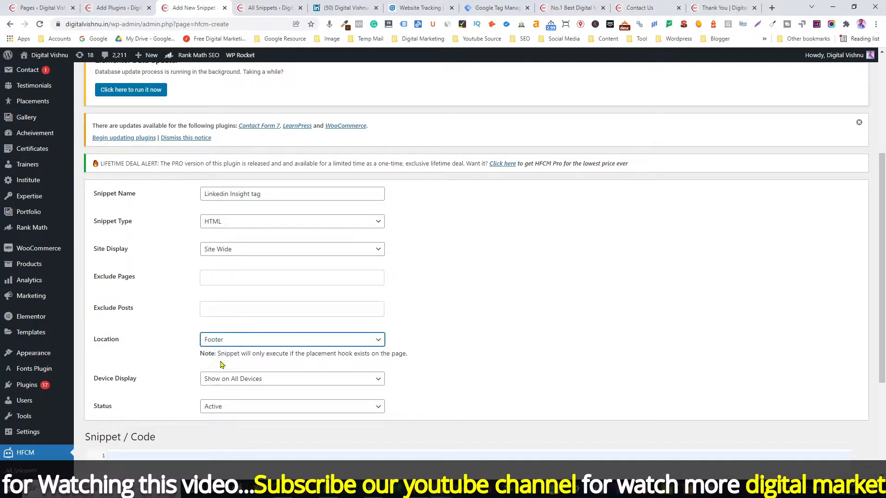
left_click(419, 8)
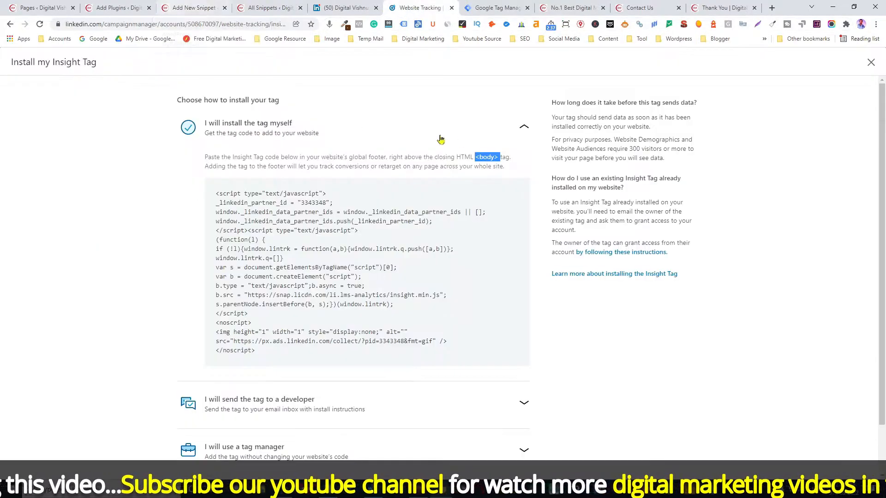
left_click(194, 8)
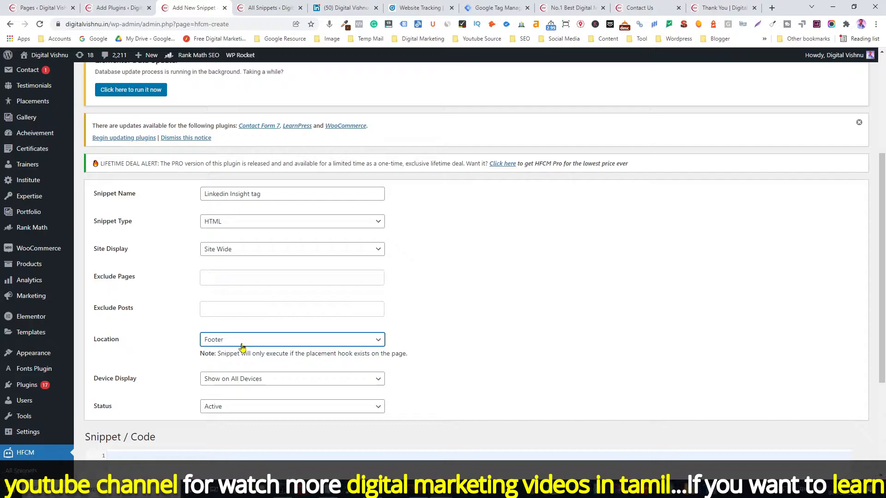
scroll(277, 360, "down", 3)
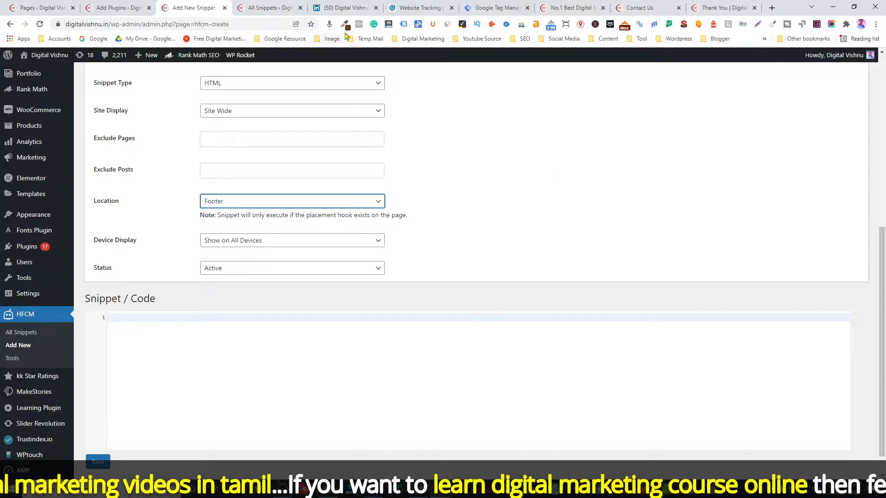
- Switch to Google Tag Manager and start a new tag named "Linkedin Insight tag"
left_click(479, 8)
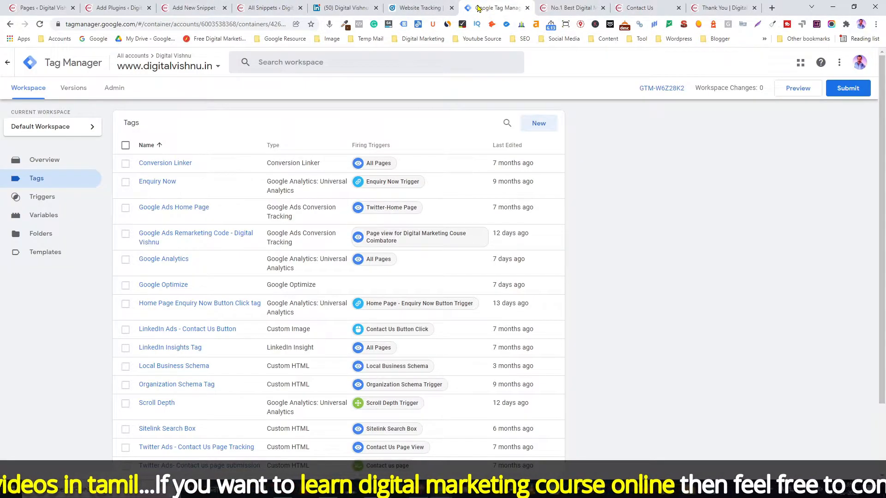
left_click(535, 125)
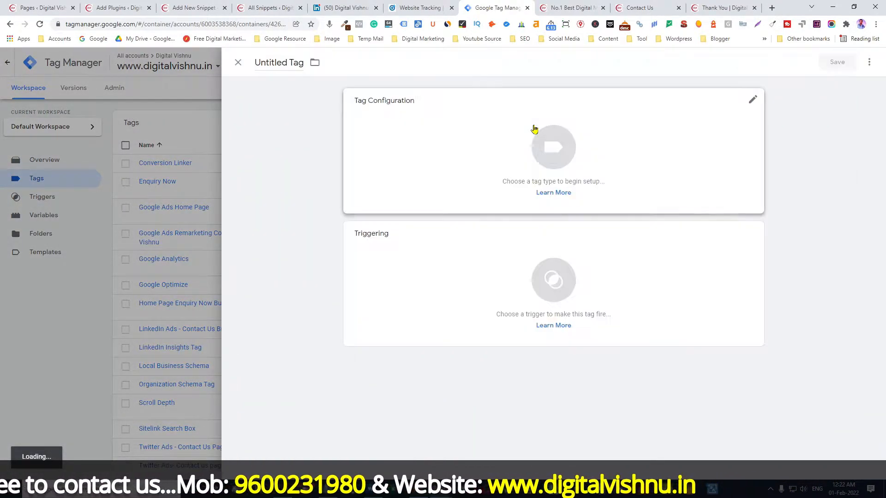
left_click(275, 63)
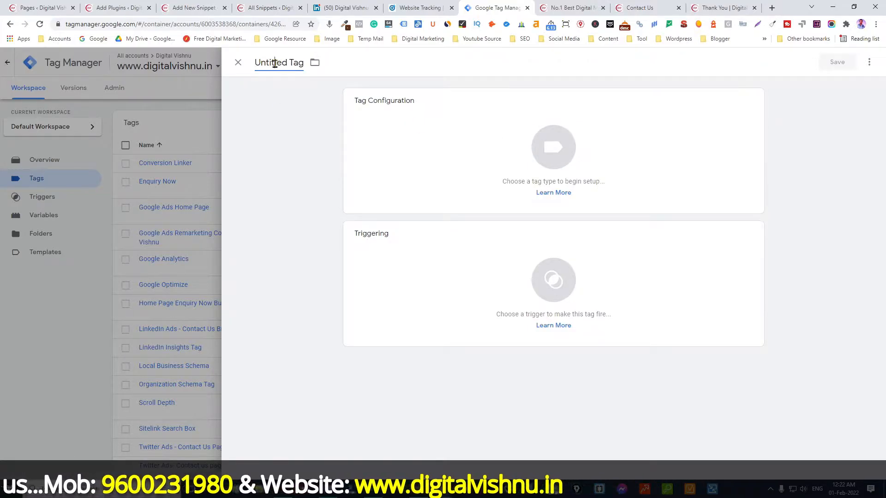
triple_click(275, 63)
type("Li")
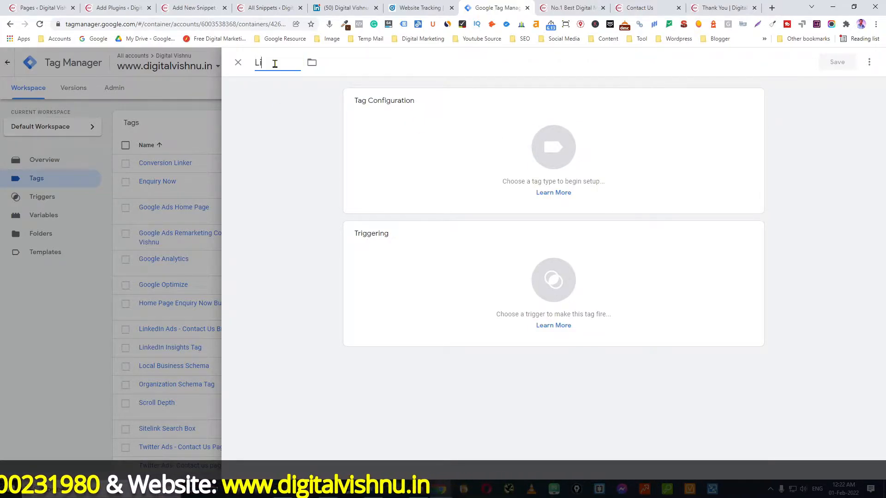
type("nkedin nsight tag")
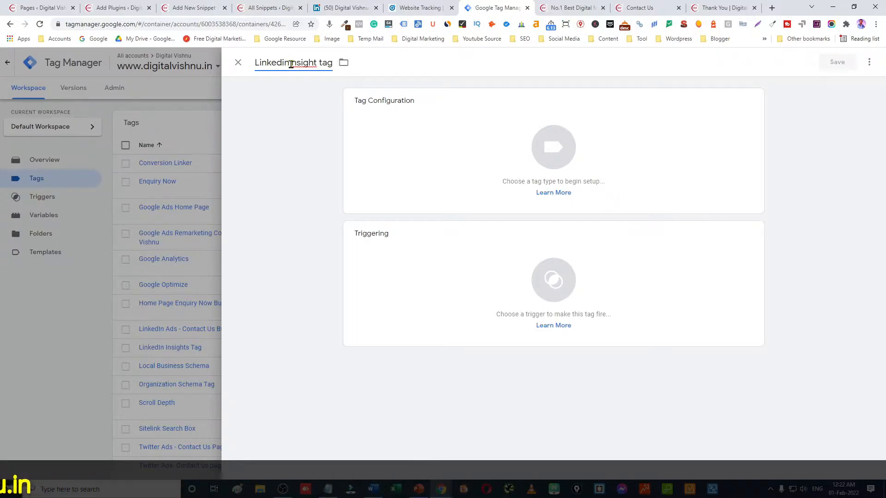
left_click(291, 63)
type("I")
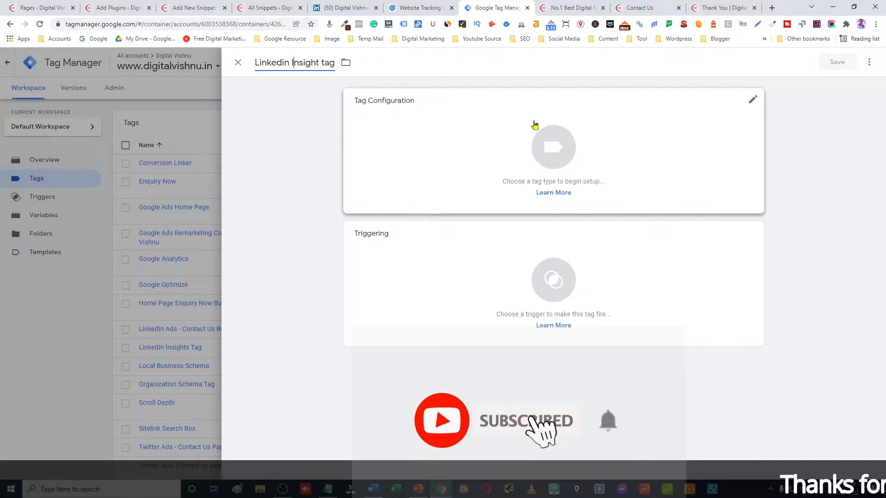
- Open the tag type choices and copy the LinkedIn partner ID from Campaign Manager's tag manager installation option
left_click(550, 150)
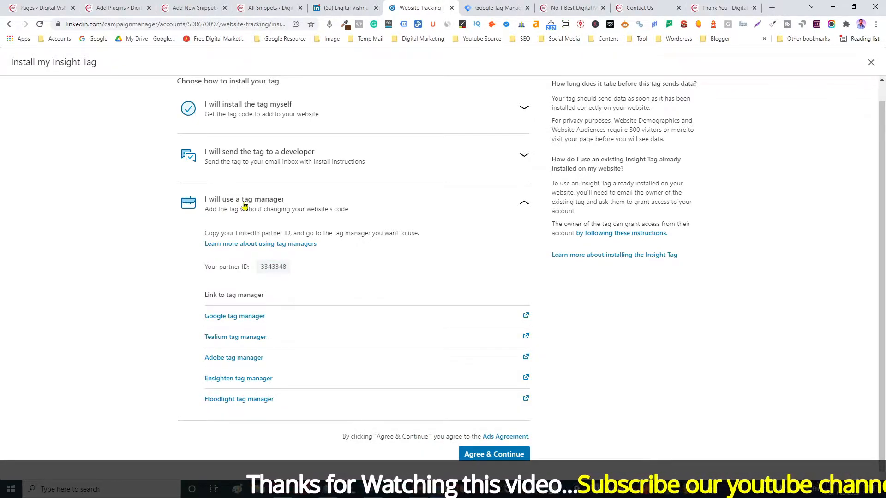
left_click(274, 268)
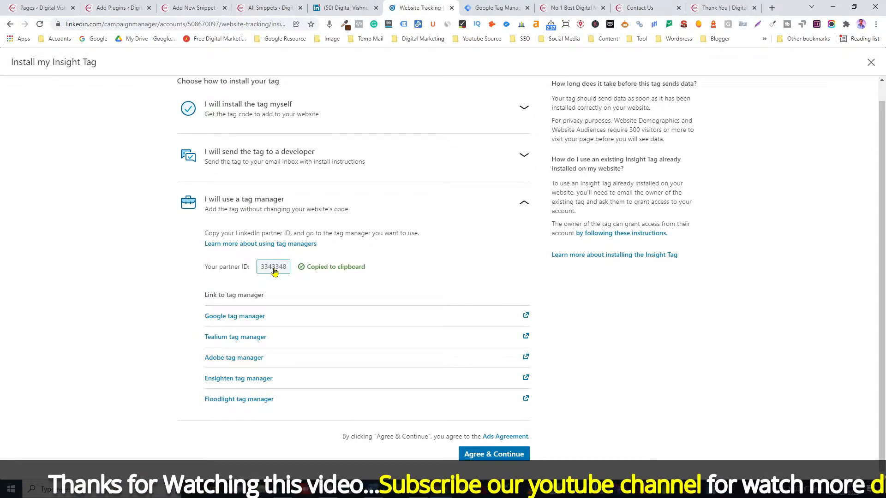
left_click(496, 8)
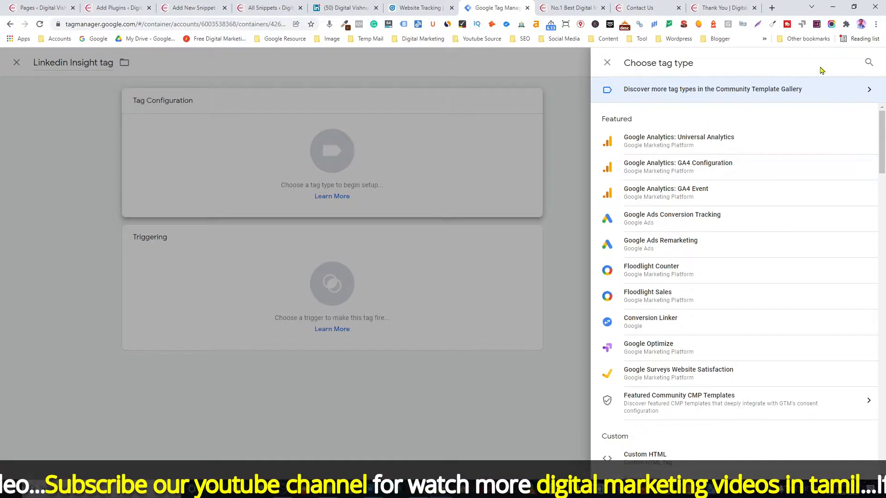
- Search the tag types for "linkedi", choose LinkedIn Insight, and paste the copied partner ID as the Insight Tag ID
left_click(868, 64)
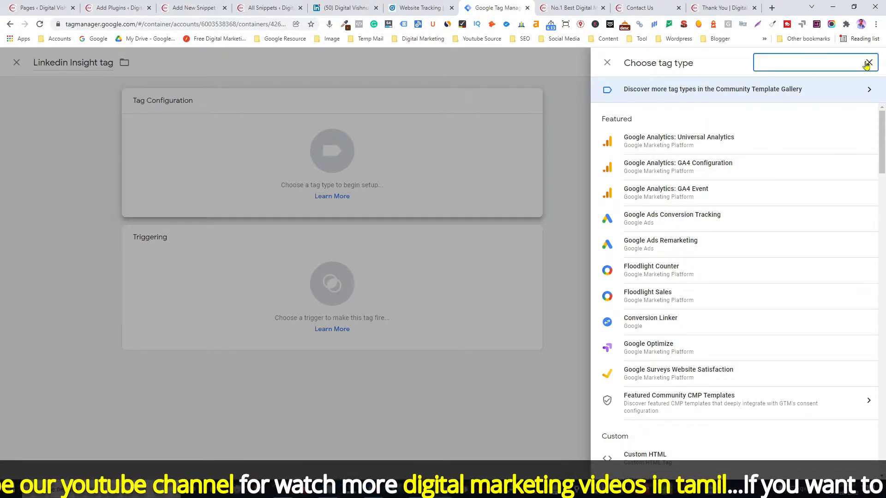
type("linkedi")
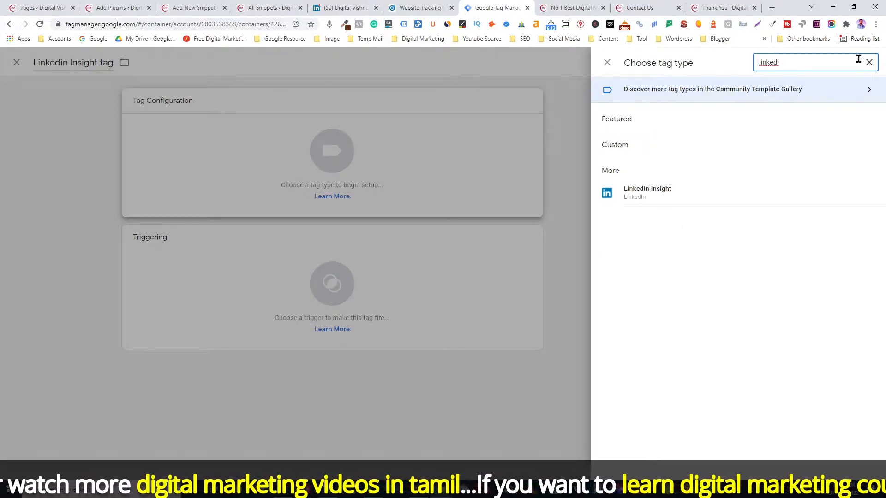
left_click(656, 196)
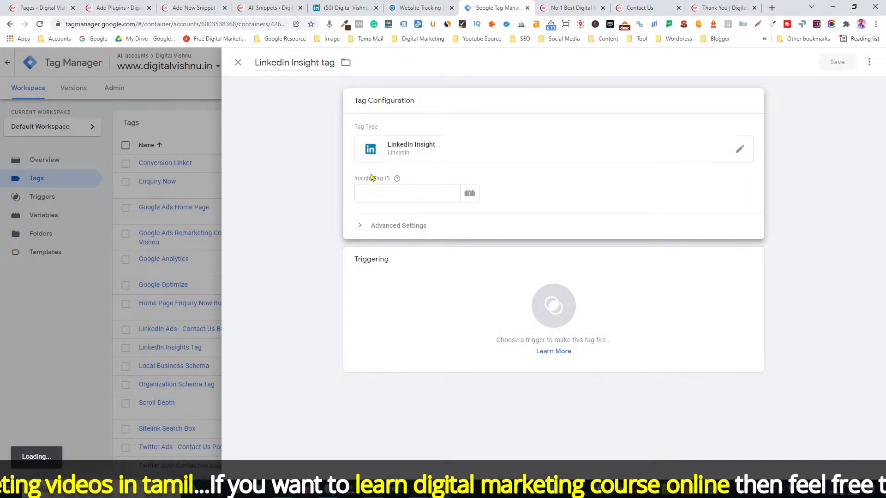
left_click(386, 196)
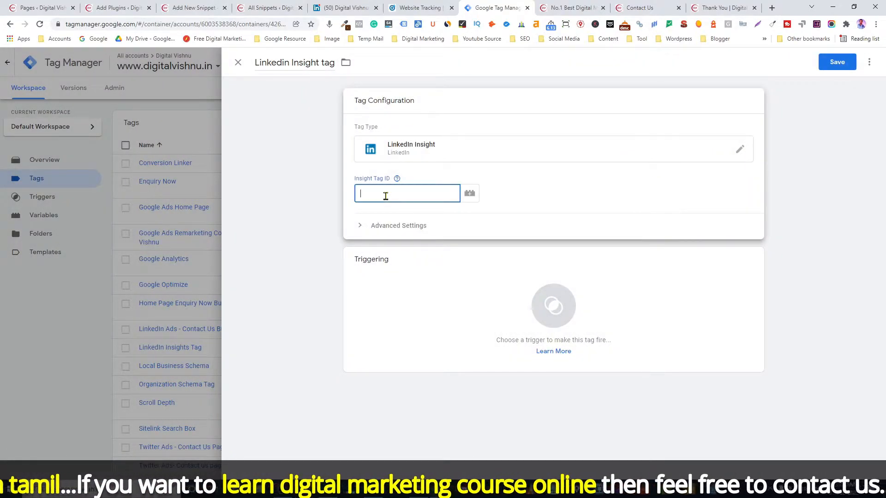
key("ctrl+v")
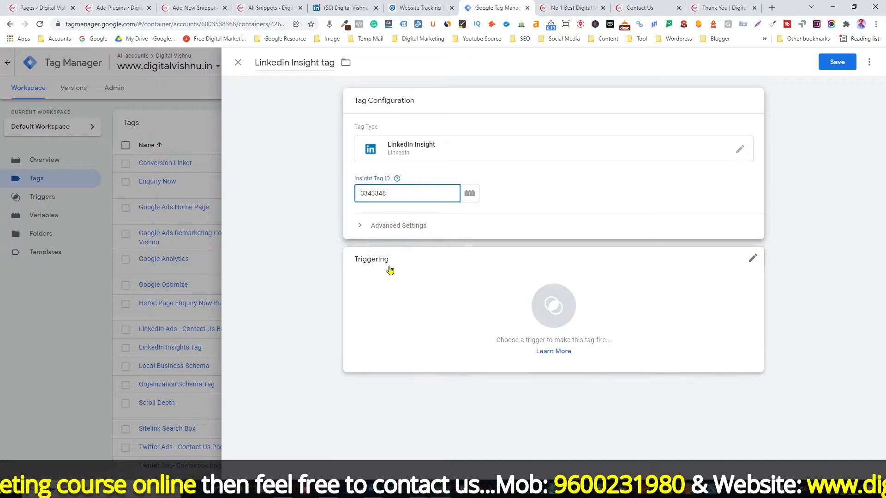
- Assign the All Pages trigger to the tag, and close the tag discarding its unsaved changes
left_click(555, 308)
left_click(556, 307)
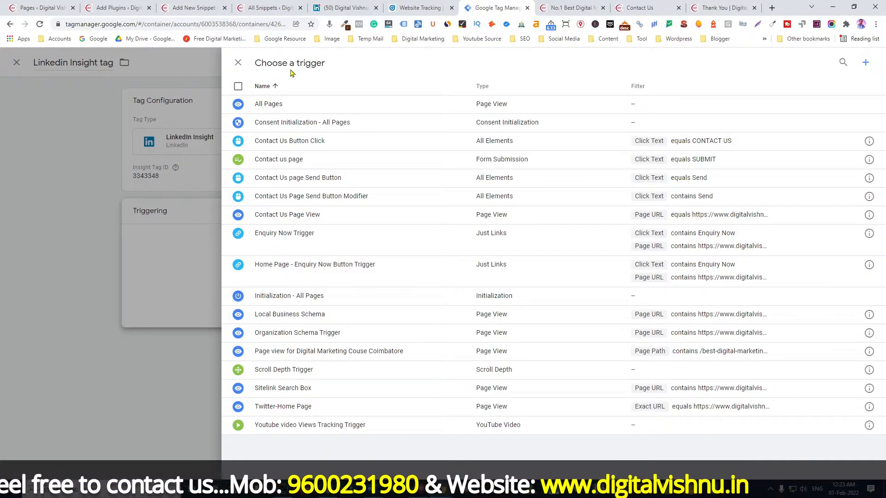
left_click(272, 107)
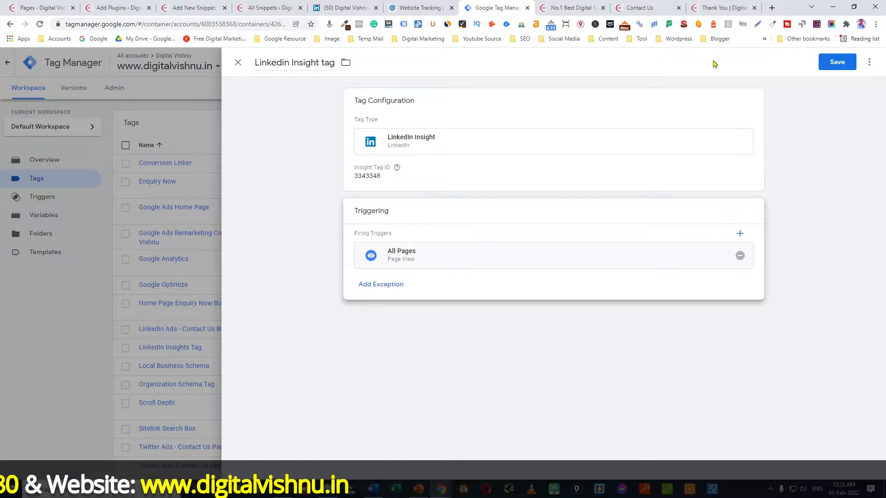
left_click(239, 63)
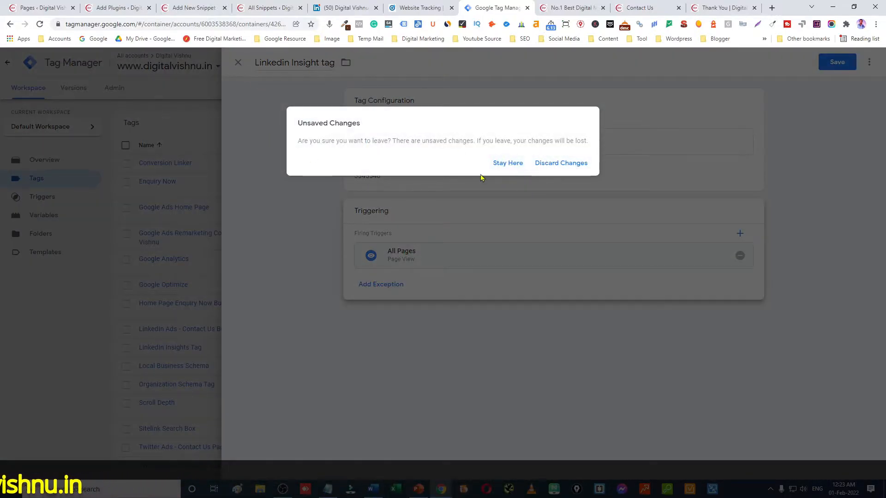
left_click(569, 165)
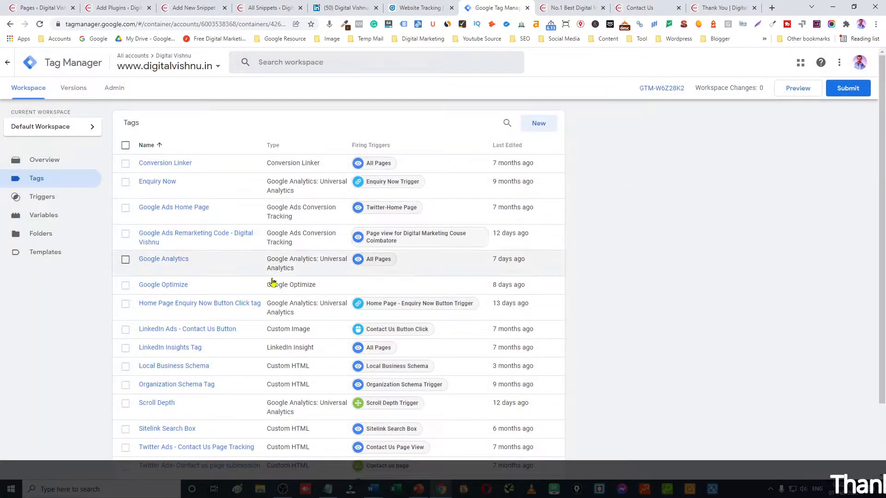
- Review the existing tags in the workspace and launch the container's preview mode in Tag Assistant
scroll(287, 357, "down", 1)
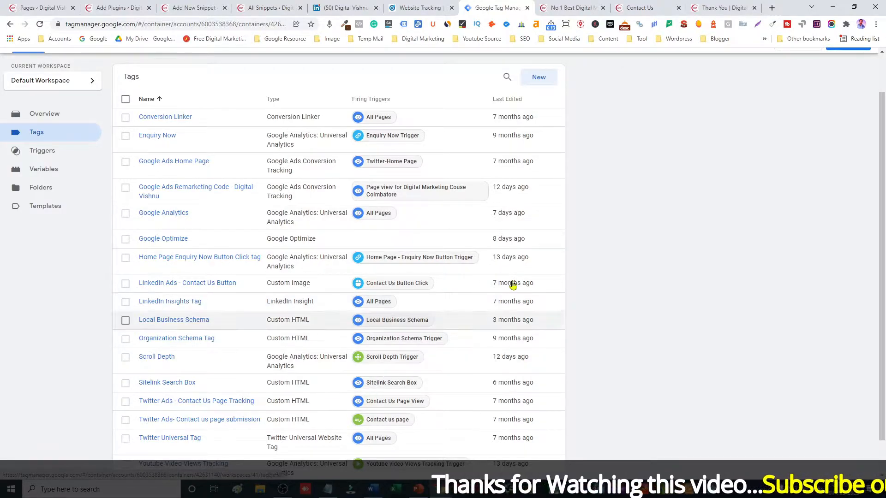
scroll(639, 328, "up", 1)
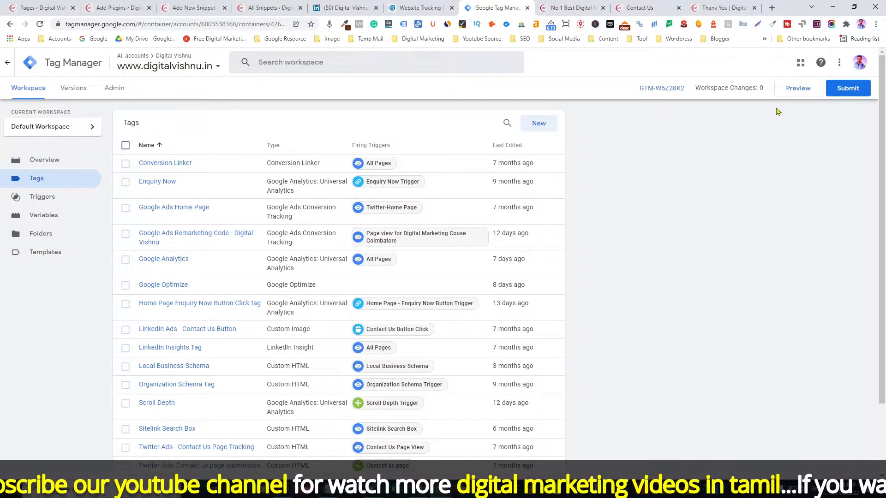
left_click(789, 92)
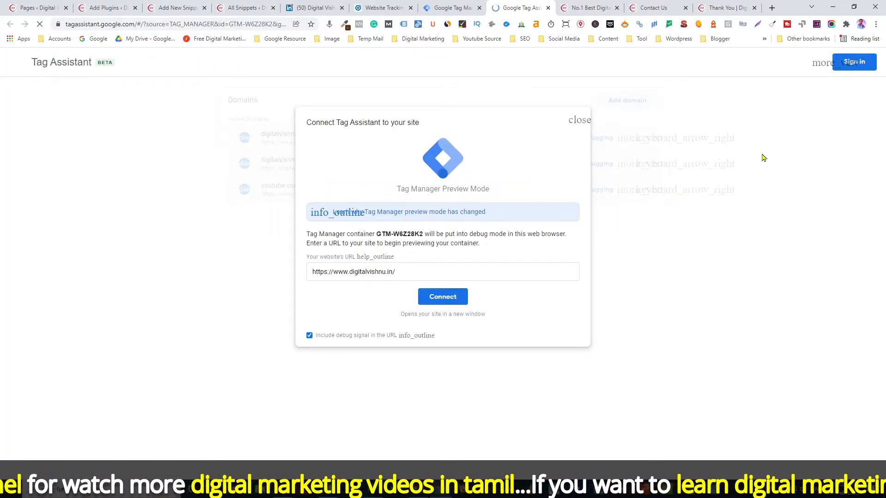
left_click(443, 297)
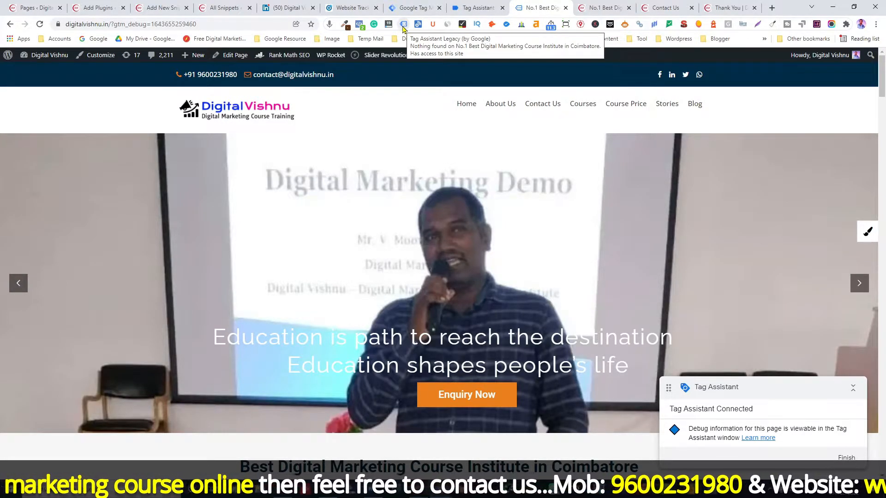
left_click(404, 25)
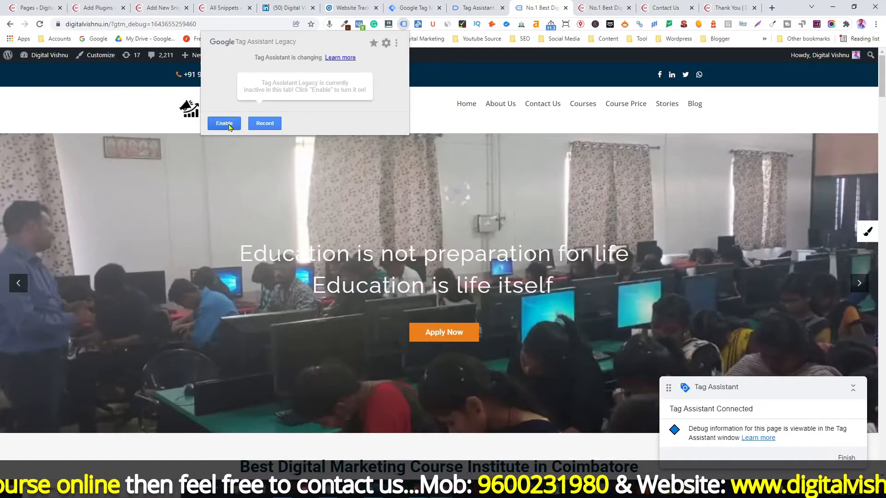
left_click(225, 124)
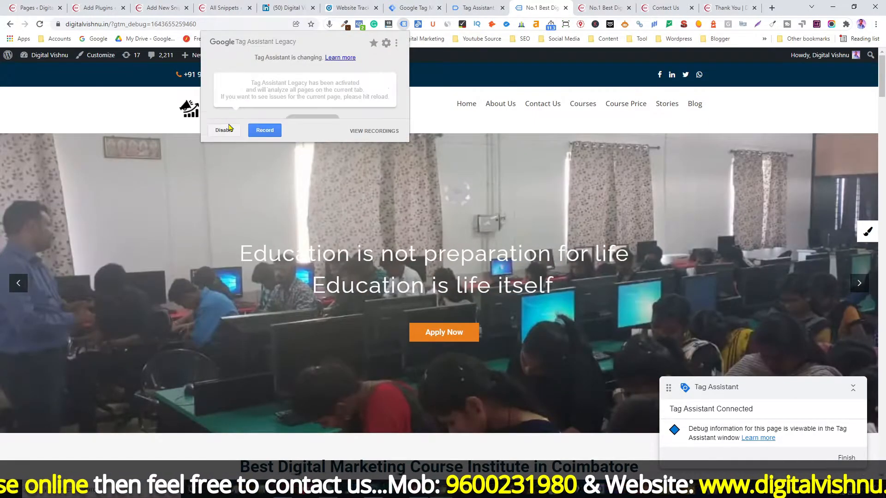
left_click(41, 25)
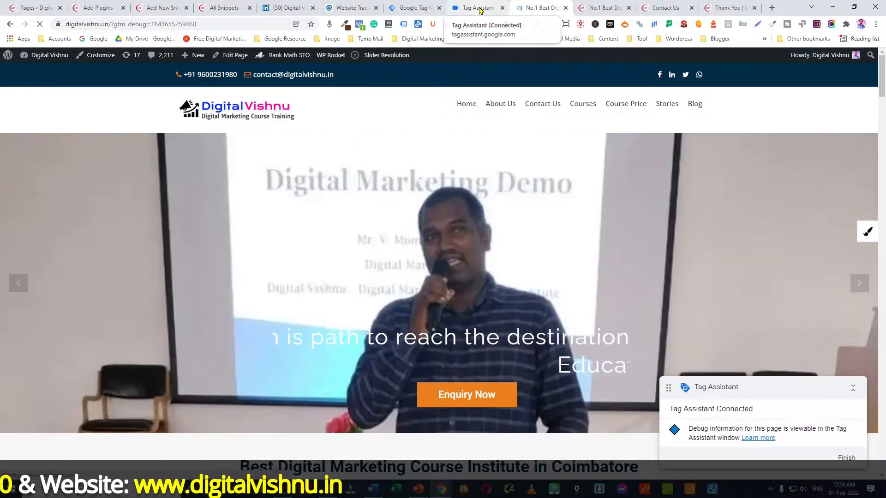
- Review the container's fired and unfired tags in Tag Assistant, and check the message form on the Contact Us page
left_click(480, 10)
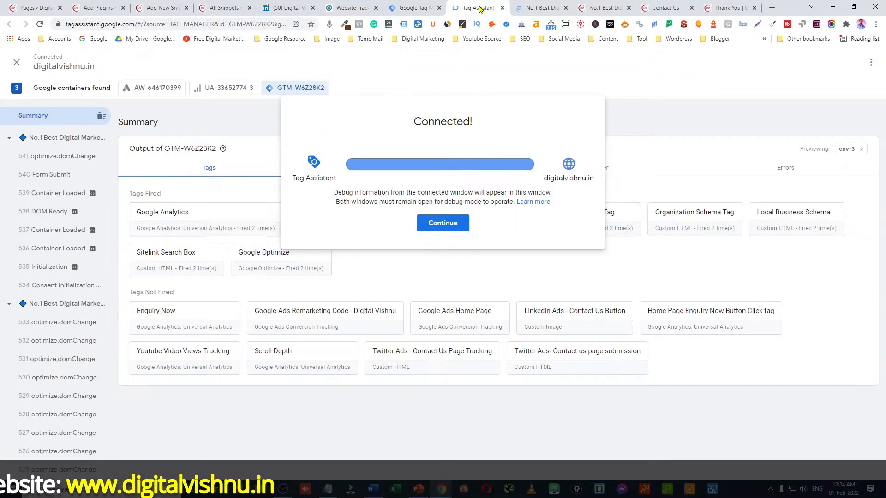
left_click(444, 224)
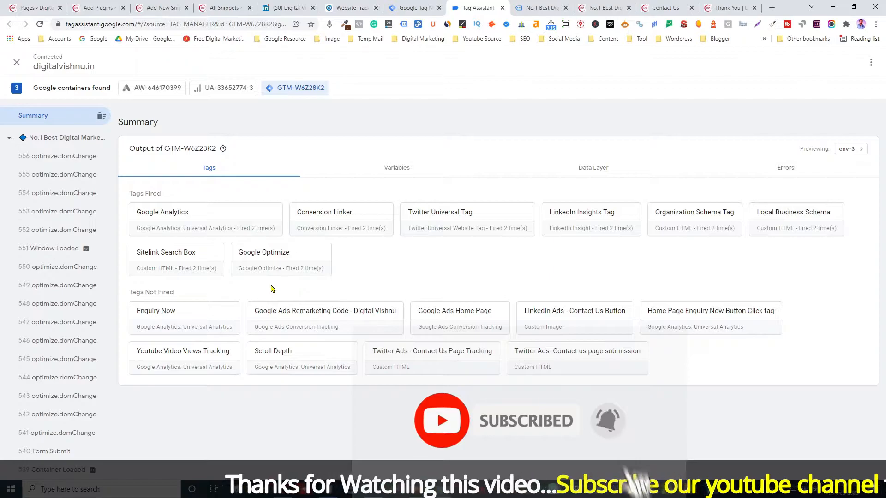
left_click(665, 8)
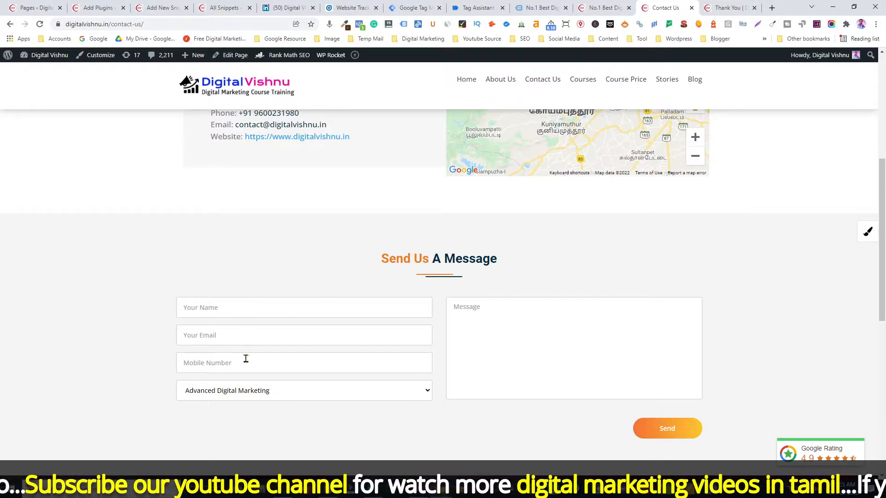
left_click(660, 436)
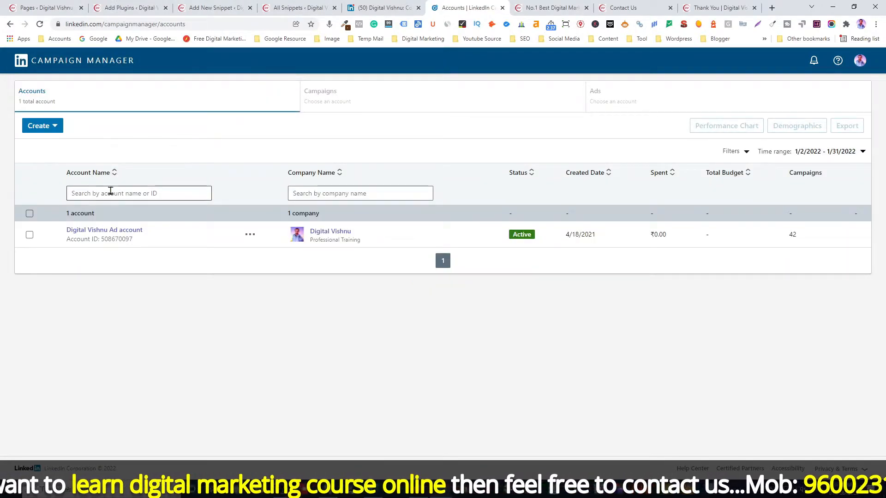
- Open the conversions list of the Digital Vishnu Ad account in LinkedIn Campaign Manager
left_click(112, 231)
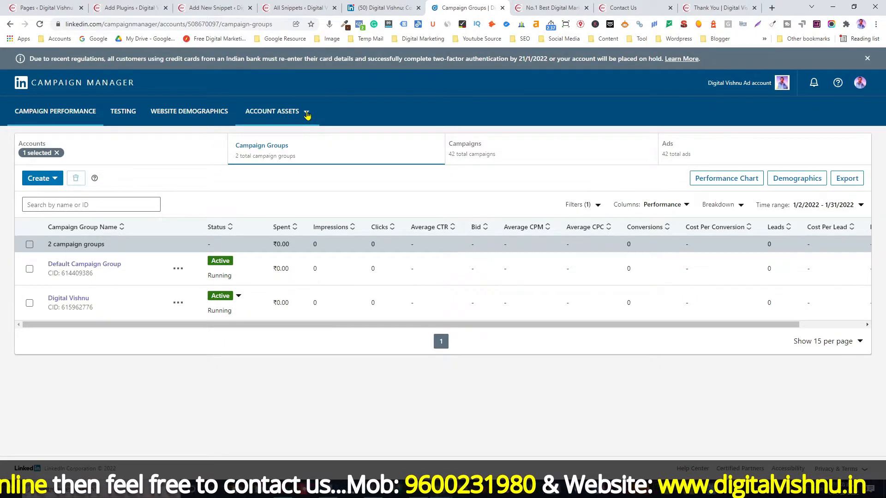
left_click(307, 113)
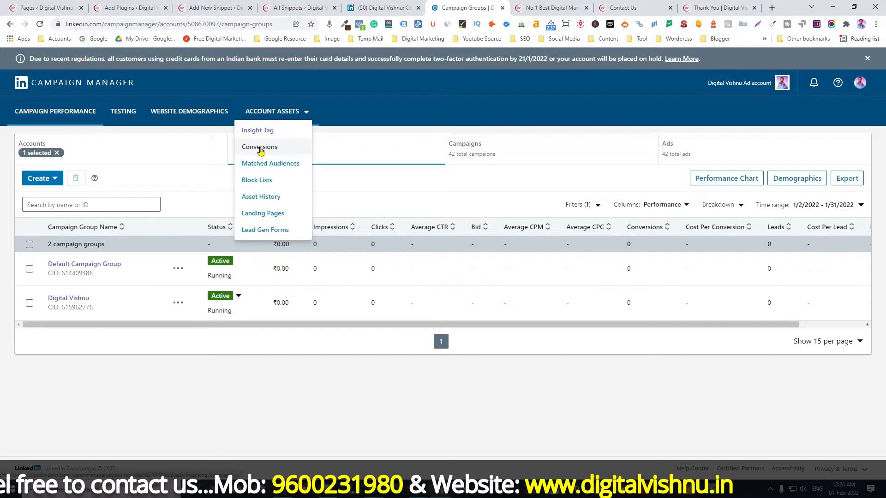
left_click(267, 148)
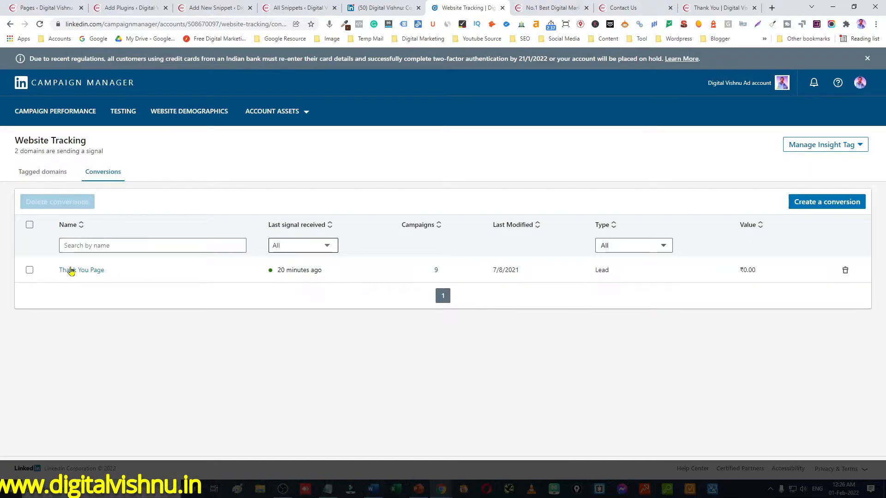
- Start a new conversion named "Thank you page demo" and set its type to Lead with a 30-day views window
left_click(824, 207)
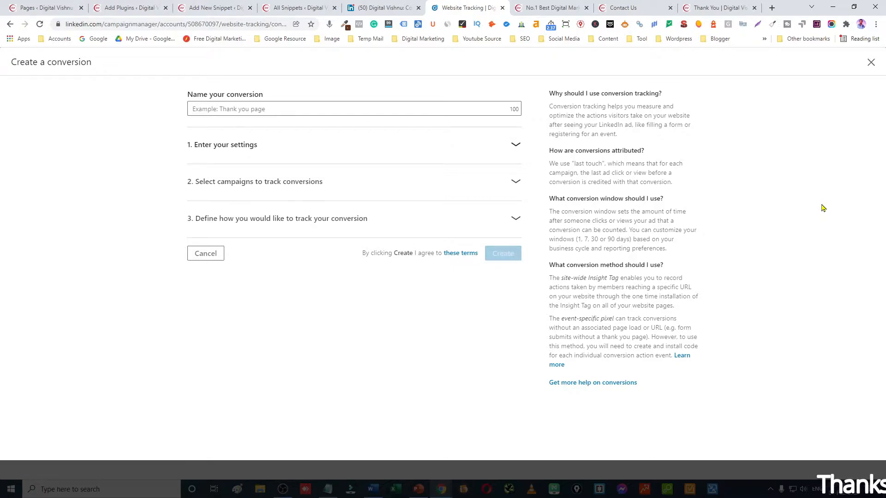
left_click(254, 109)
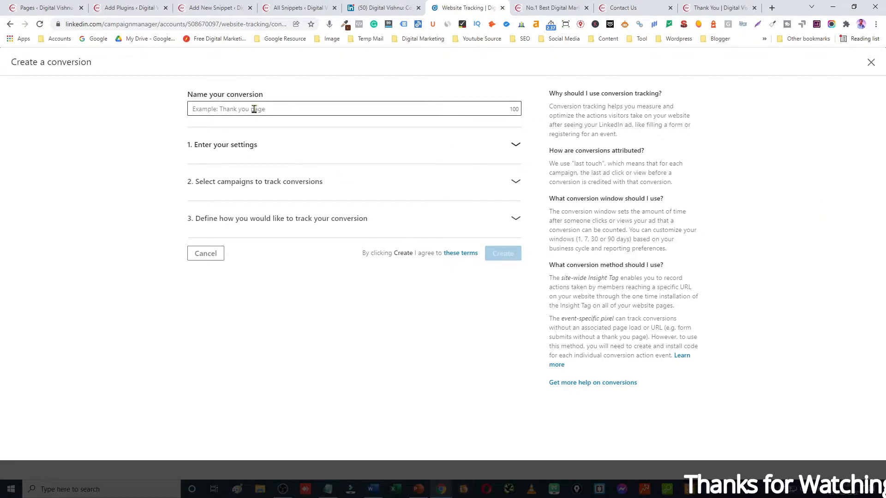
type("Thank you page demo")
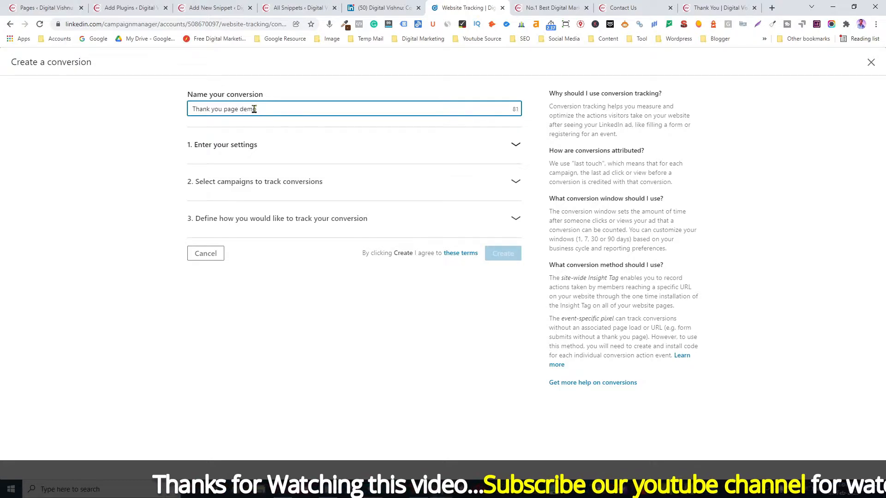
left_click(515, 145)
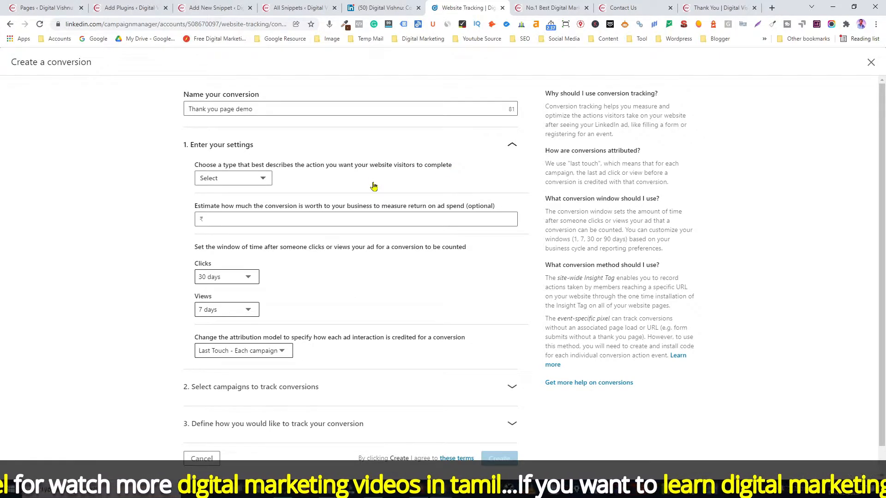
left_click(264, 180)
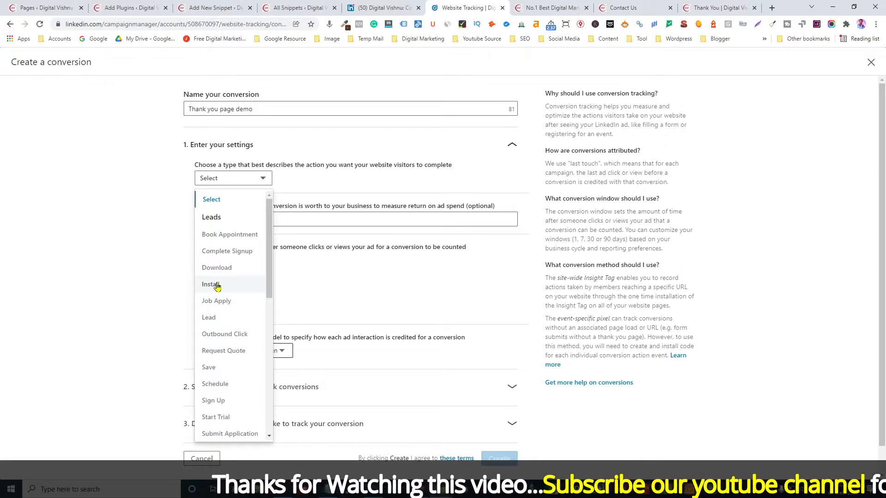
left_click(215, 323)
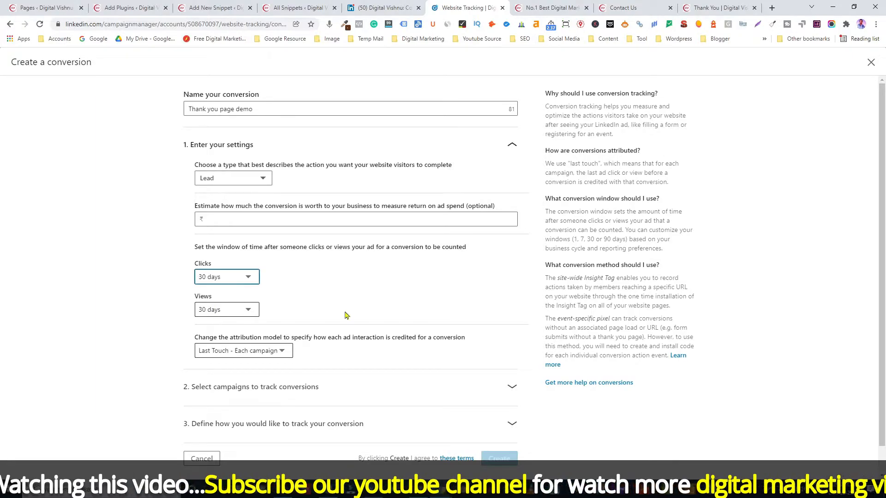
- Select the Lead Generation Campaign 8 AM Batch campaign for tracking the conversion
scroll(346, 314, "down", 1)
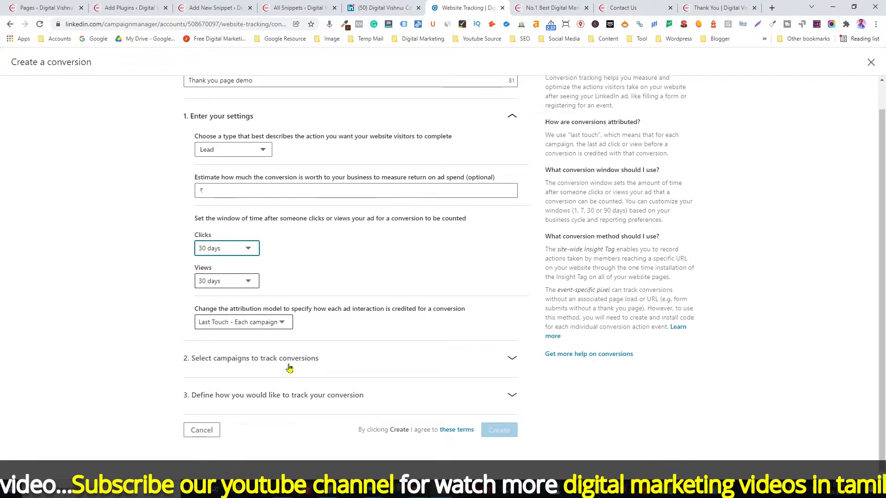
left_click(512, 362)
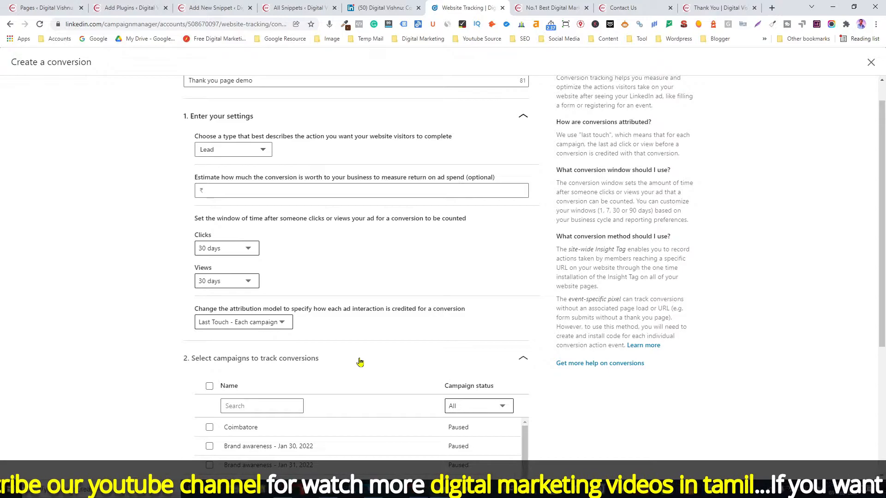
scroll(360, 363, "down", 2)
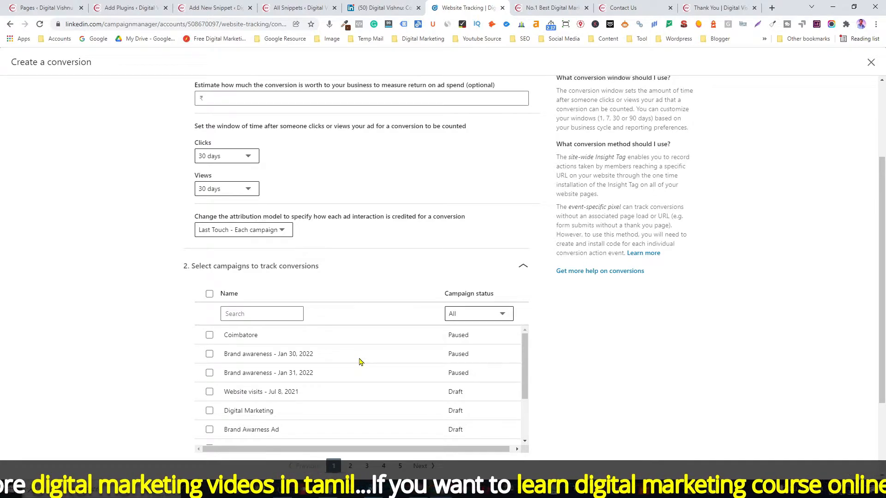
scroll(219, 406, "down", 2)
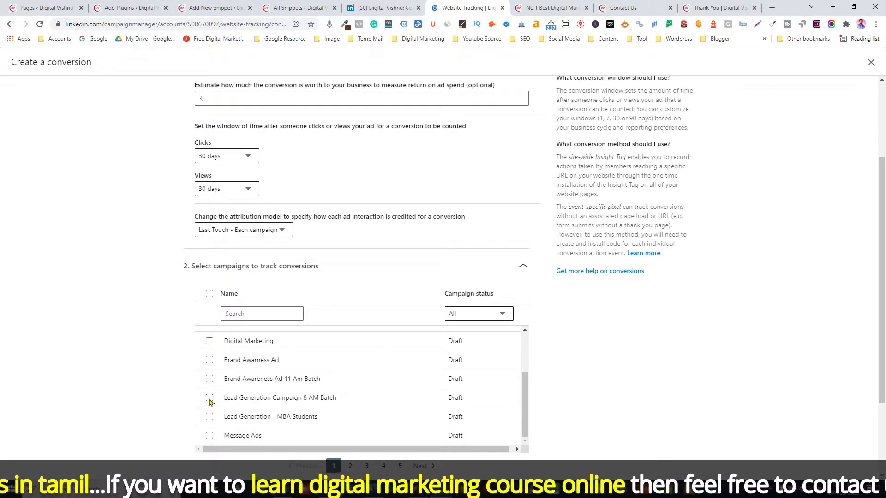
left_click(210, 399)
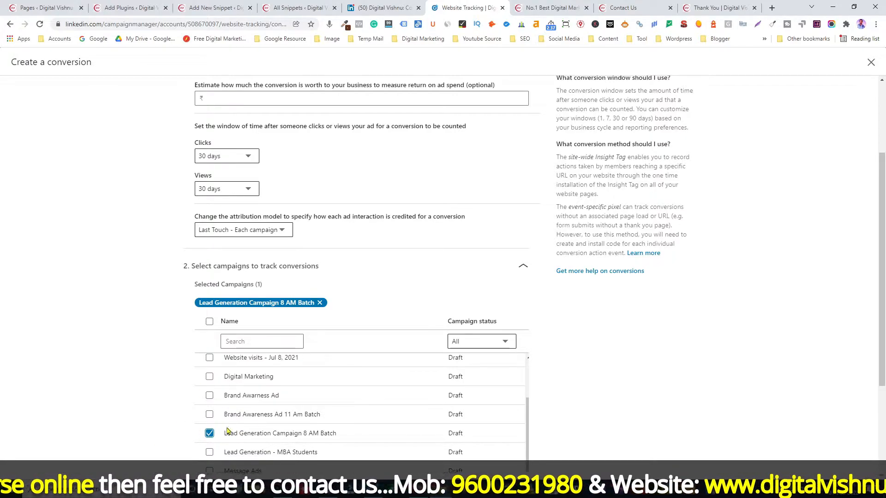
- Open the settings that define how the Thank you page demo conversion is tracked
scroll(163, 423, "down", 3)
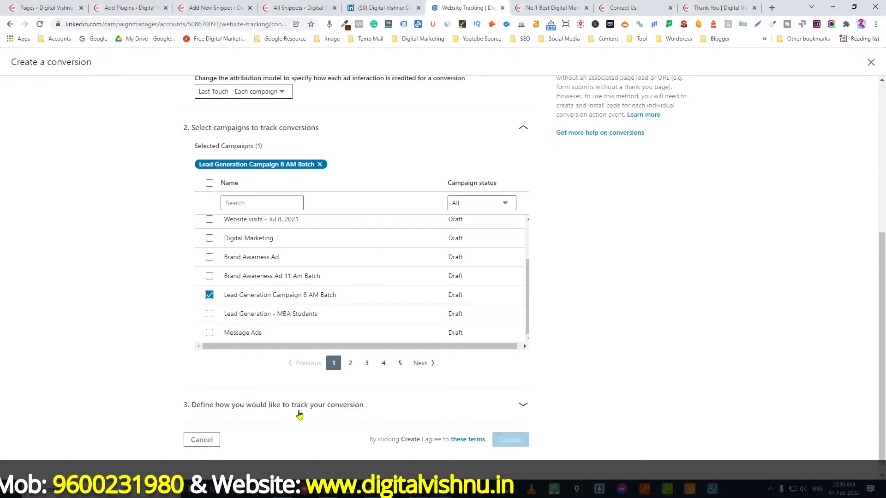
left_click(524, 405)
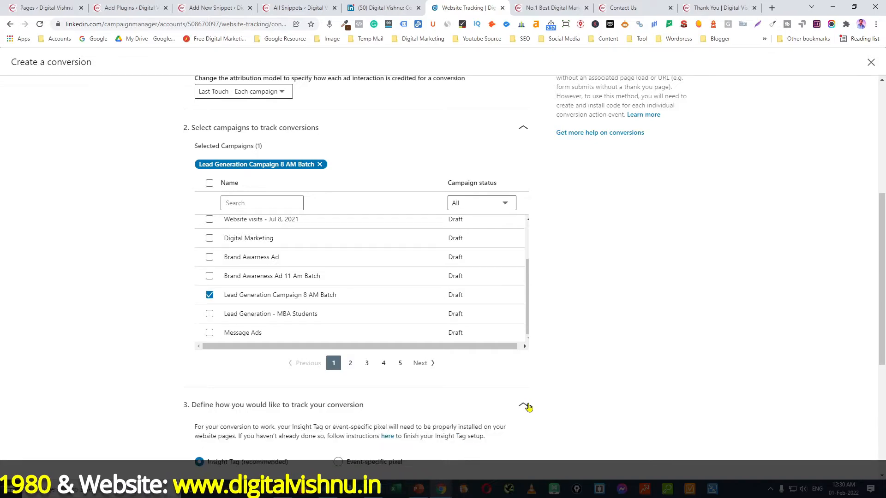
scroll(130, 372, "down", 3)
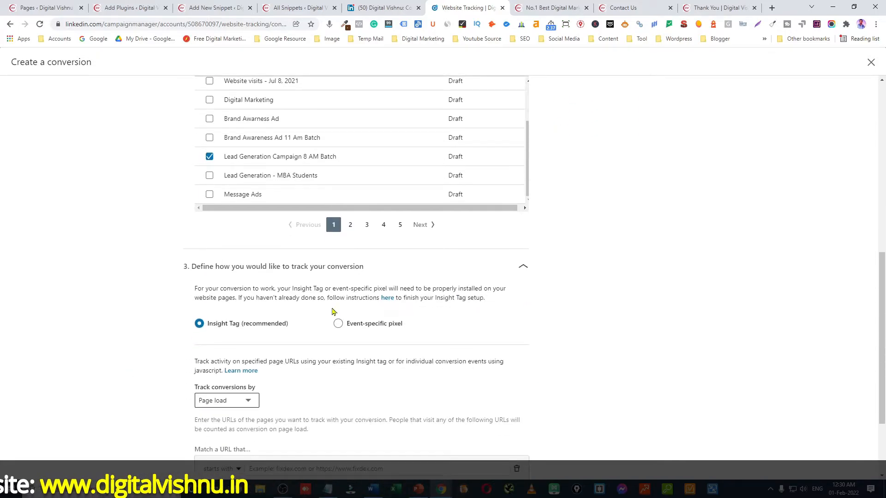
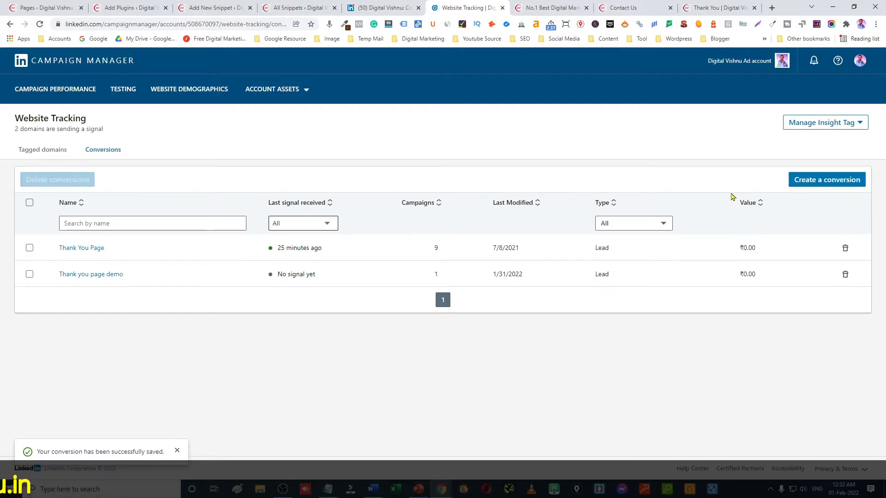
- Start another conversion named "Click Subscribe button Event" with the type Key Page View and a 30-day views window
left_click(829, 184)
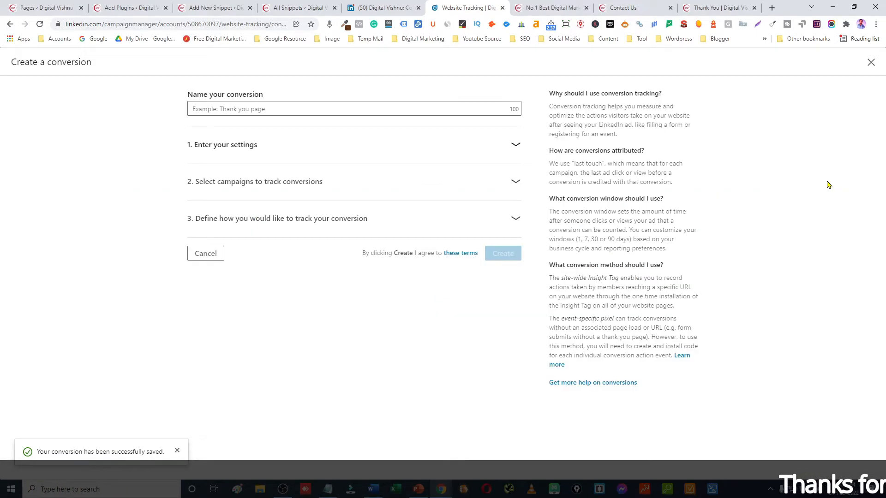
type("Click Subscribe button Event")
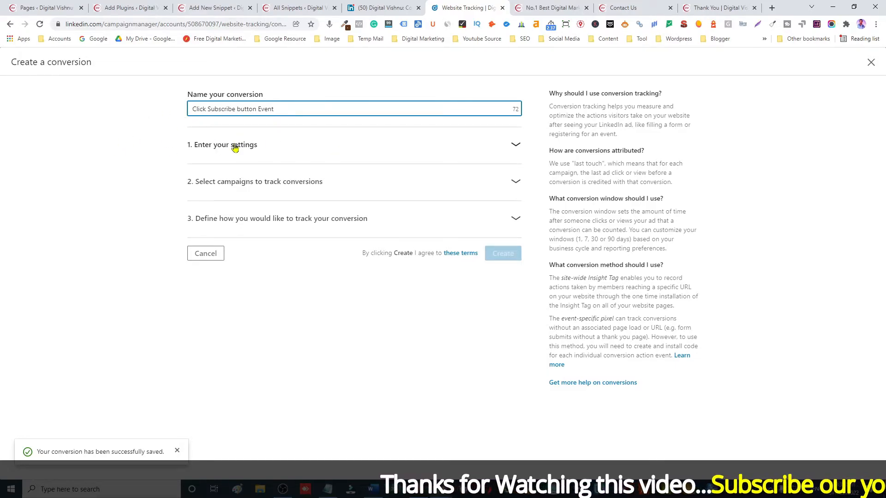
left_click(516, 145)
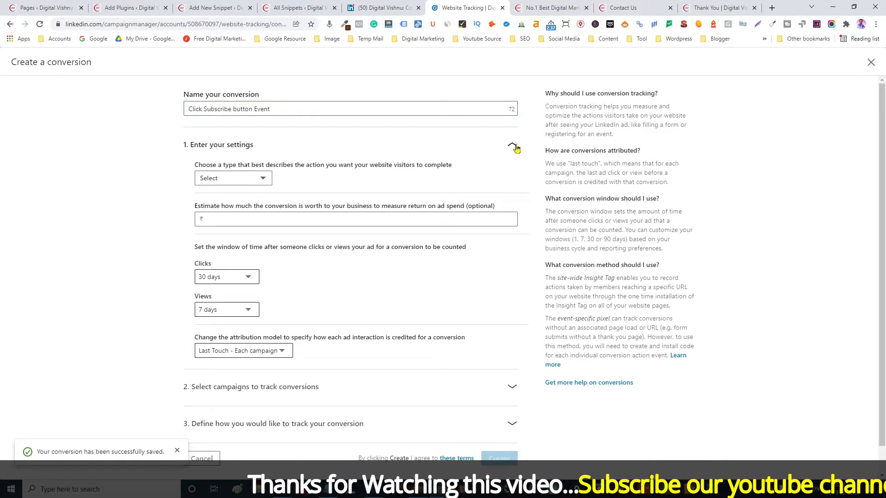
left_click(237, 177)
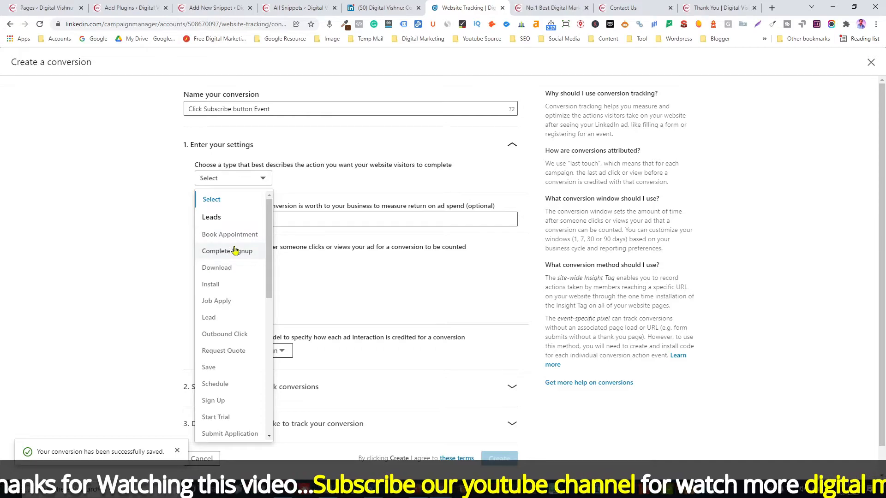
scroll(233, 295, "down", 5)
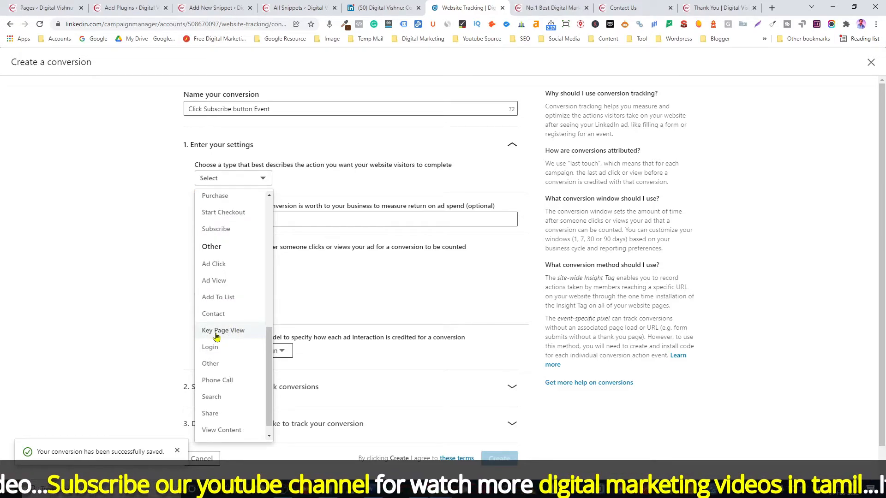
left_click(217, 337)
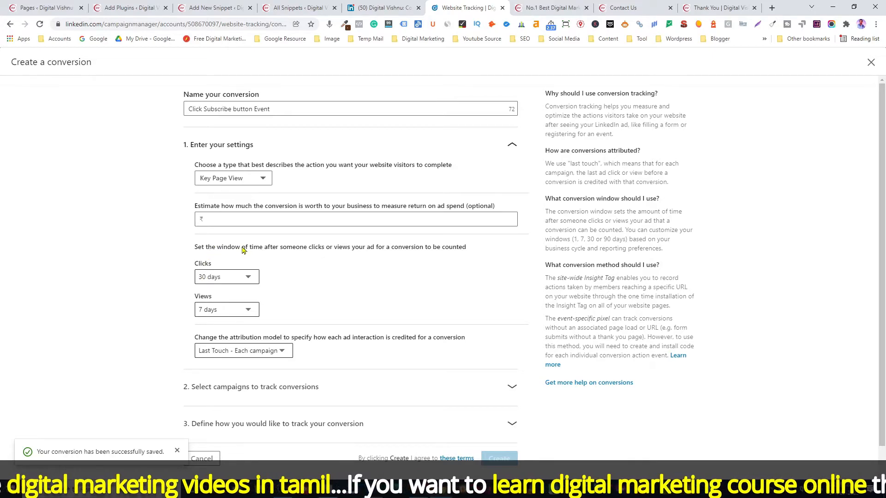
left_click(229, 310)
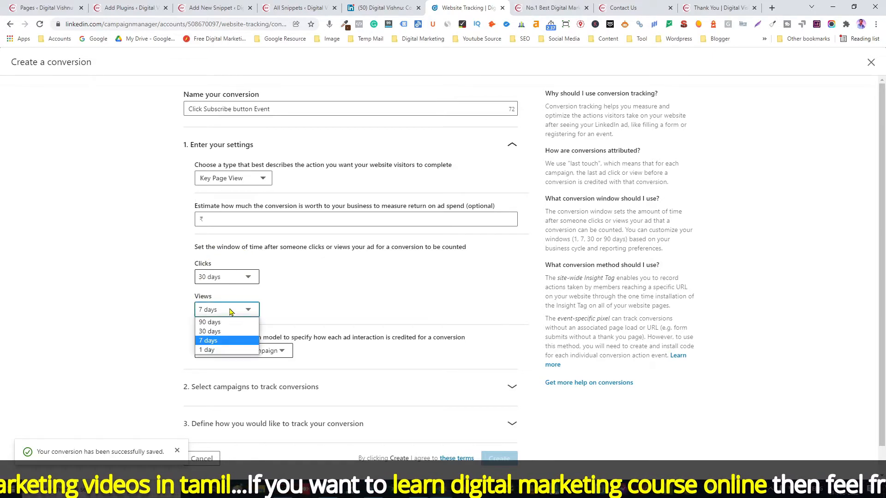
left_click(217, 332)
- Select the Lead Generation Campaign 8 AM Batch campaign for tracking the Click Subscribe button Event conversion
scroll(330, 316, "down", 1)
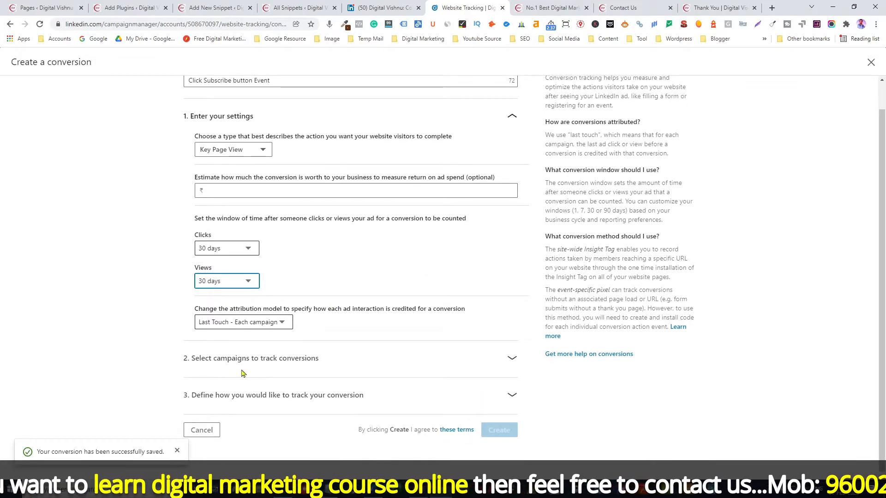
left_click(512, 358)
scroll(134, 355, "down", 3)
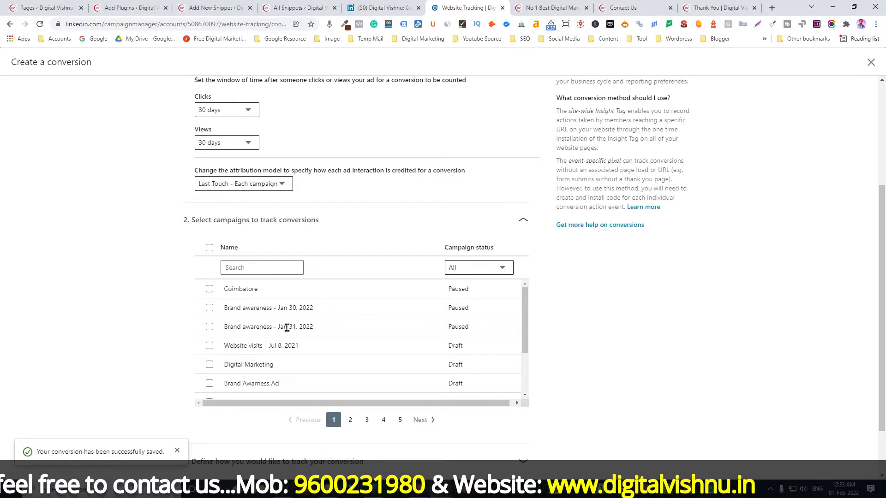
scroll(295, 339, "down", 2)
left_click(238, 366)
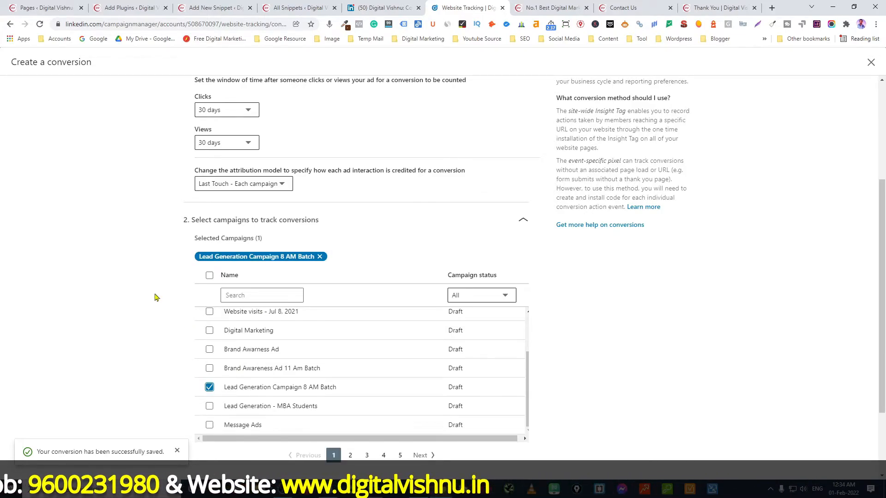
- Set the conversion's tracking method to Event-specific pixel and copy the image pixel code
scroll(164, 296, "down", 2)
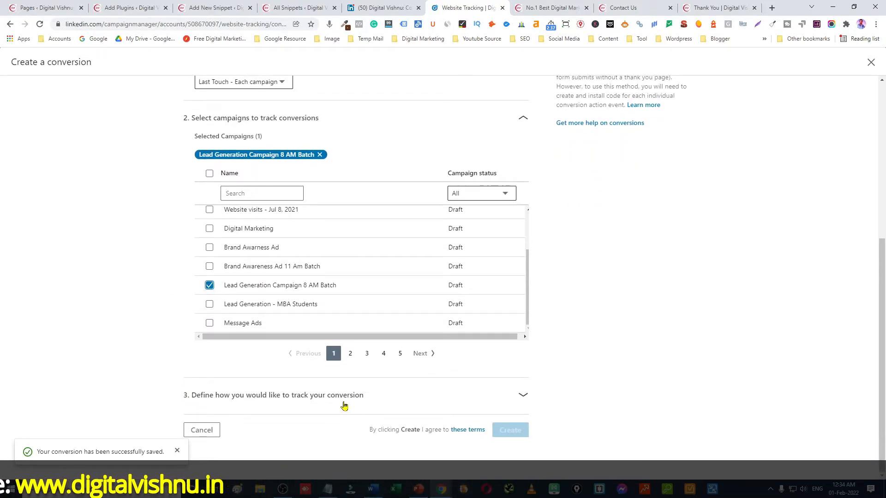
left_click(523, 396)
scroll(349, 332, "down", 3)
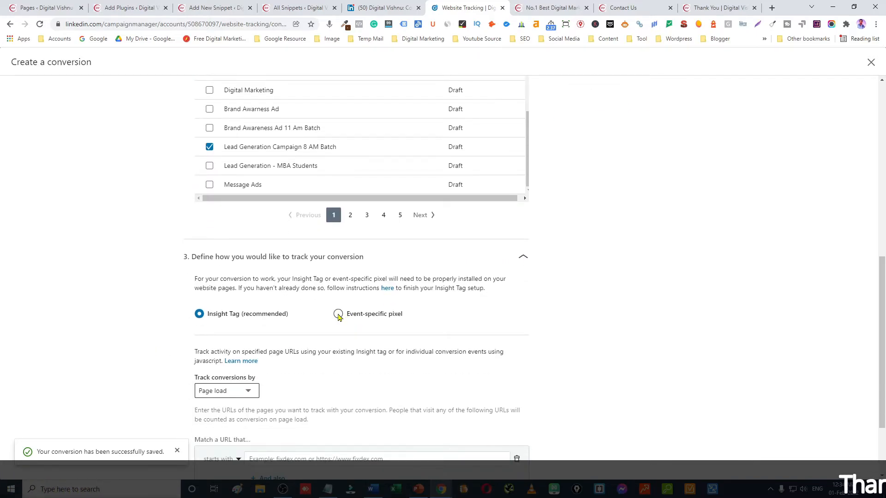
left_click(338, 314)
scroll(596, 334, "down", 2)
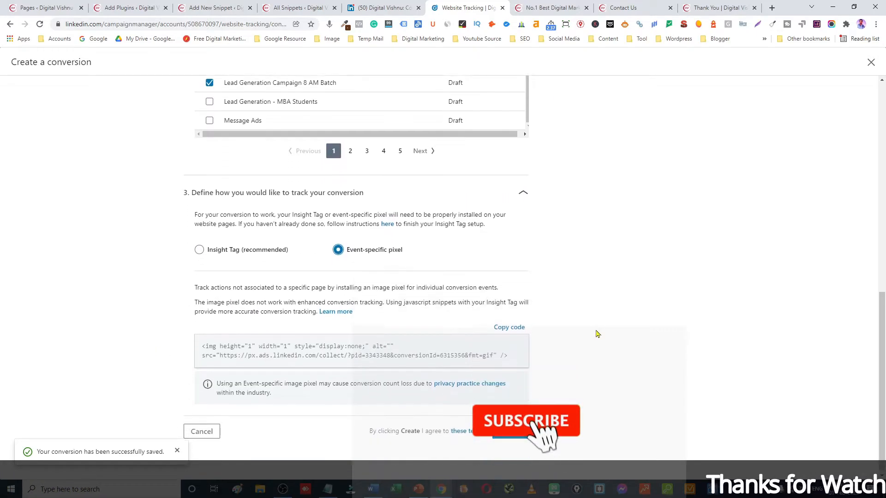
left_click(514, 330)
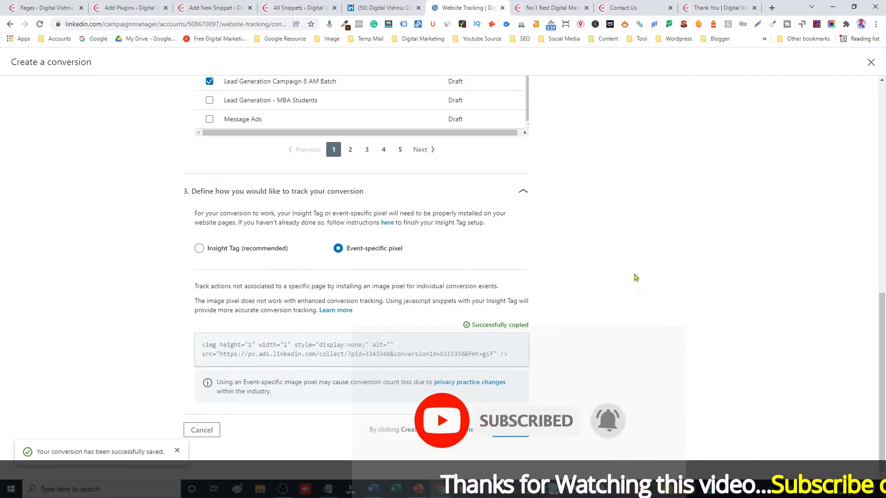
left_click(723, 5)
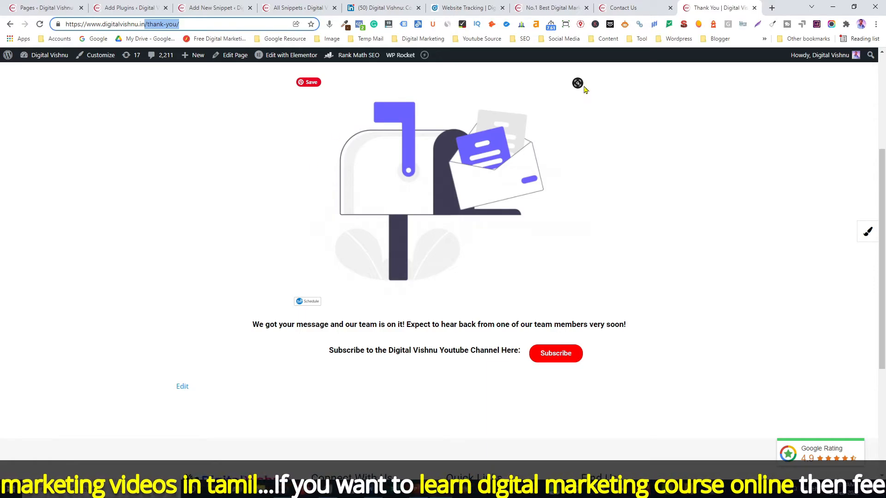
left_click(772, 8)
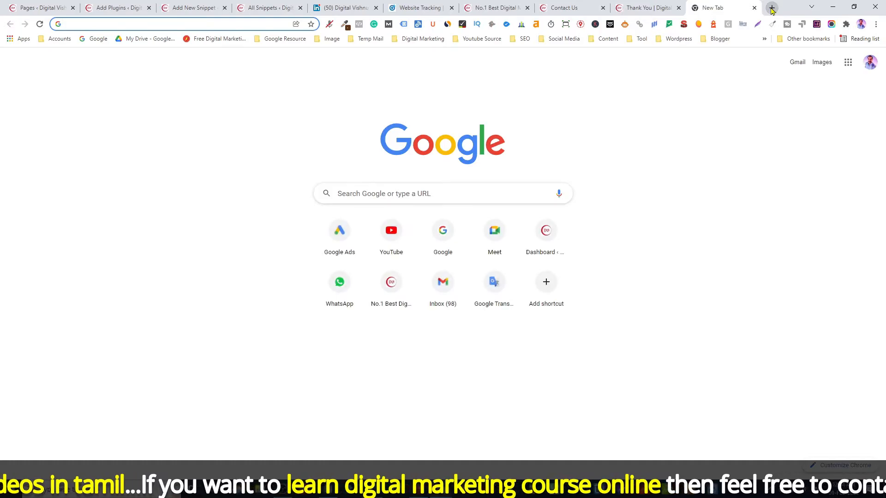
type("tag")
key("Return")
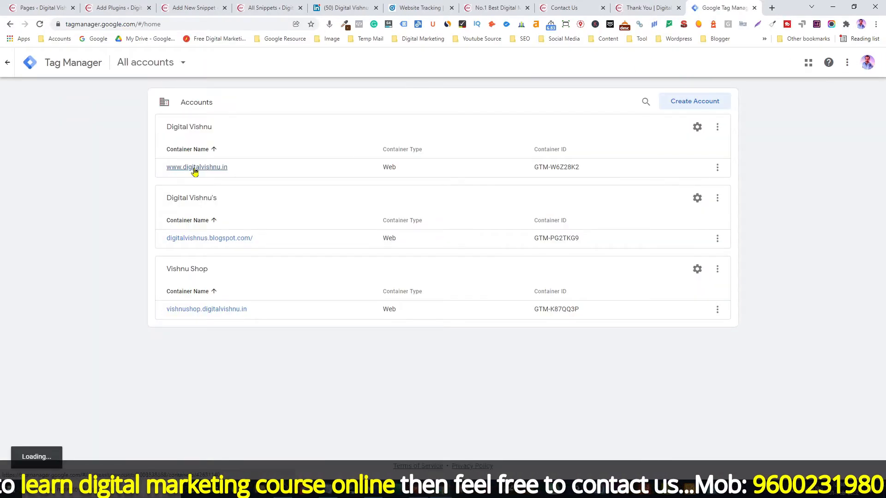
left_click(193, 168)
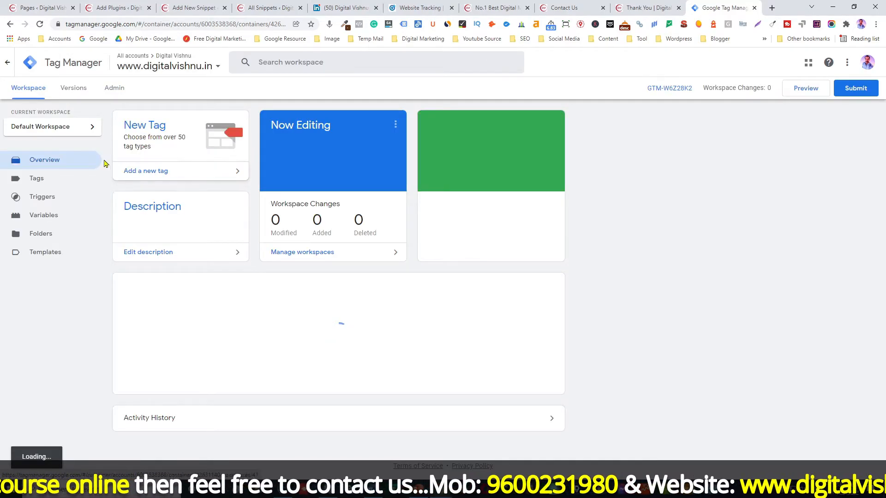
- Create a new tag named "Sample Event" with the Custom Image tag type
left_click(150, 172)
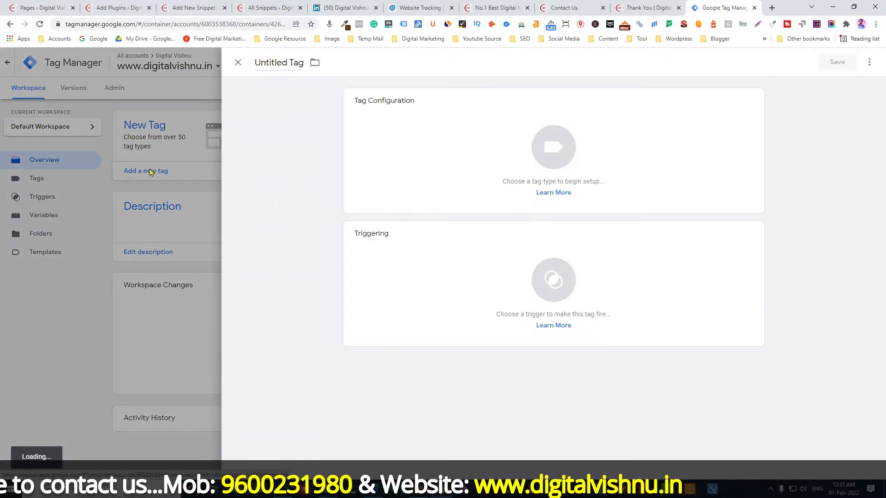
left_click(279, 63)
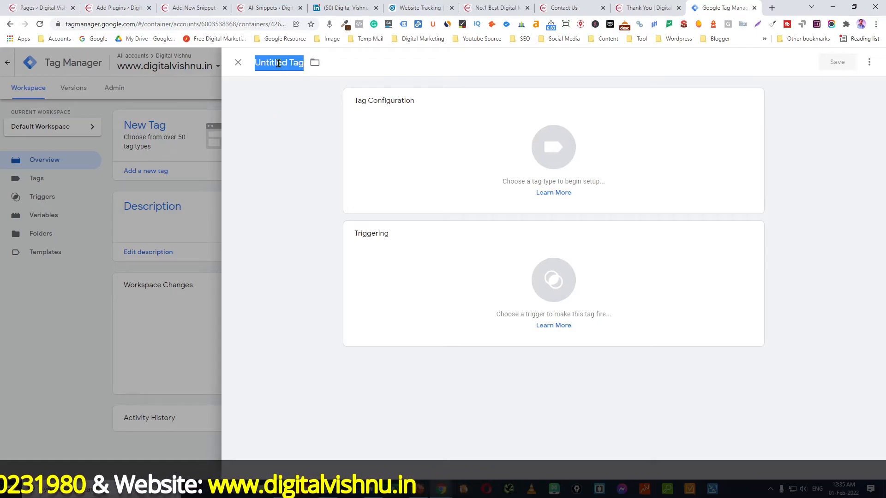
type("Sample ")
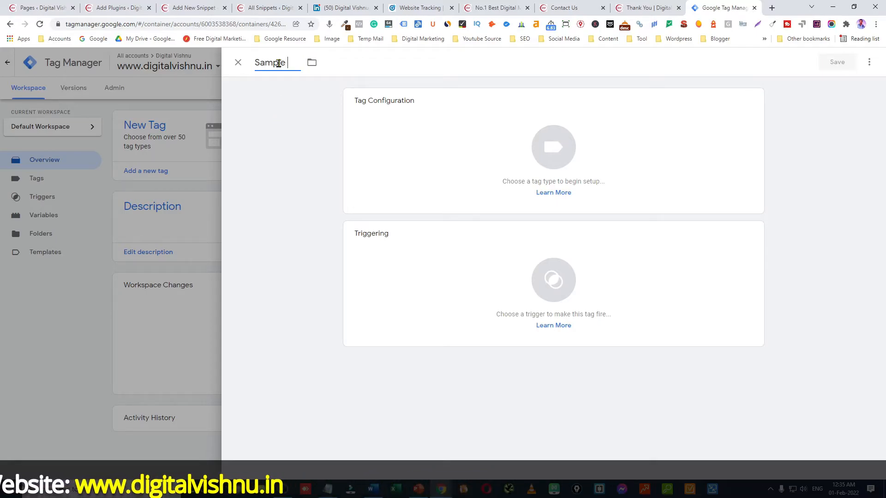
type("Event")
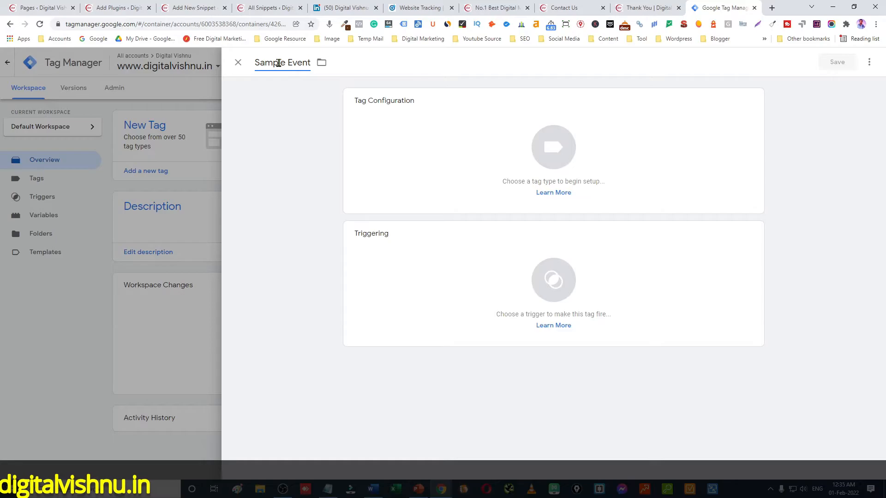
left_click(562, 152)
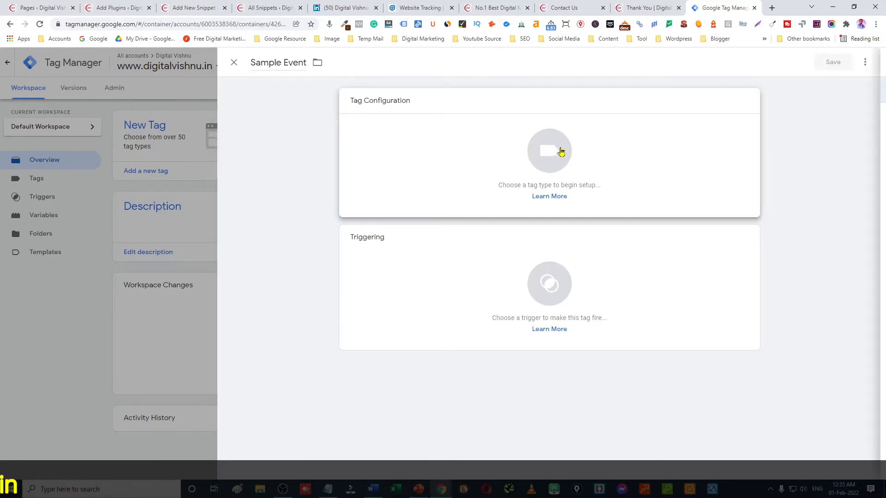
scroll(785, 259, "down", 3)
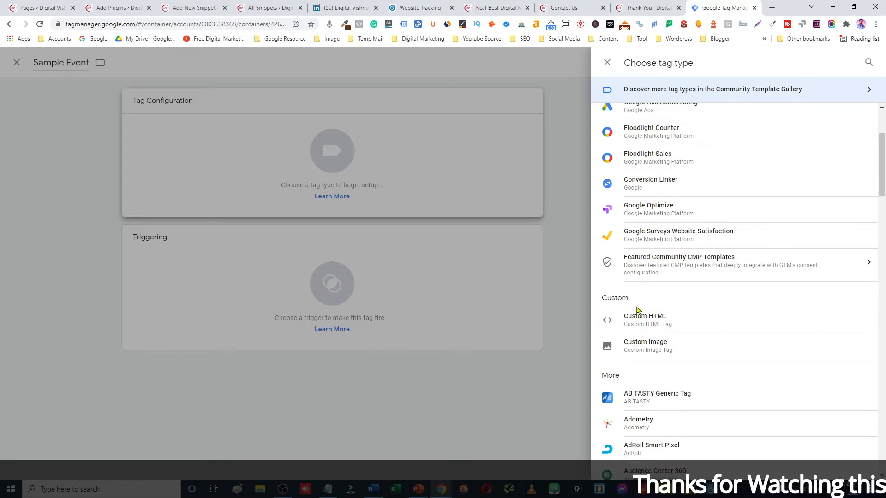
left_click(662, 351)
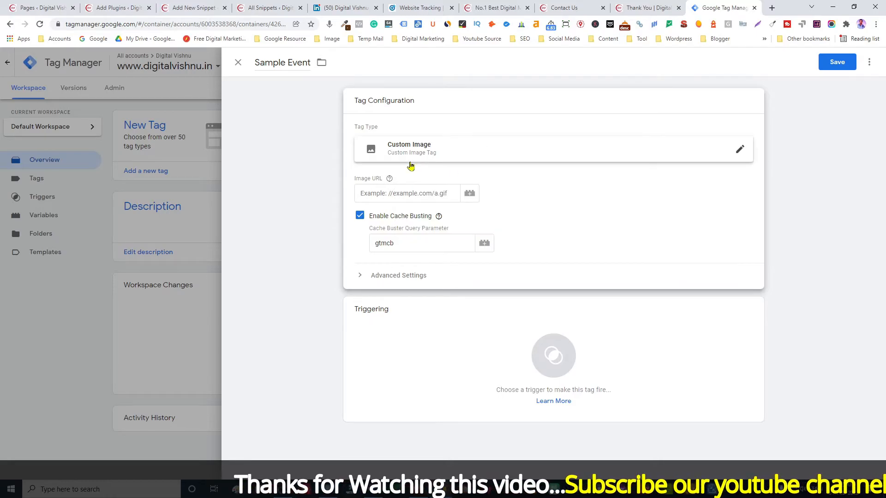
- Copy only the https source address from the LinkedIn event-specific pixel code and paste it as the Sample Event tag's Image URL
left_click(413, 9)
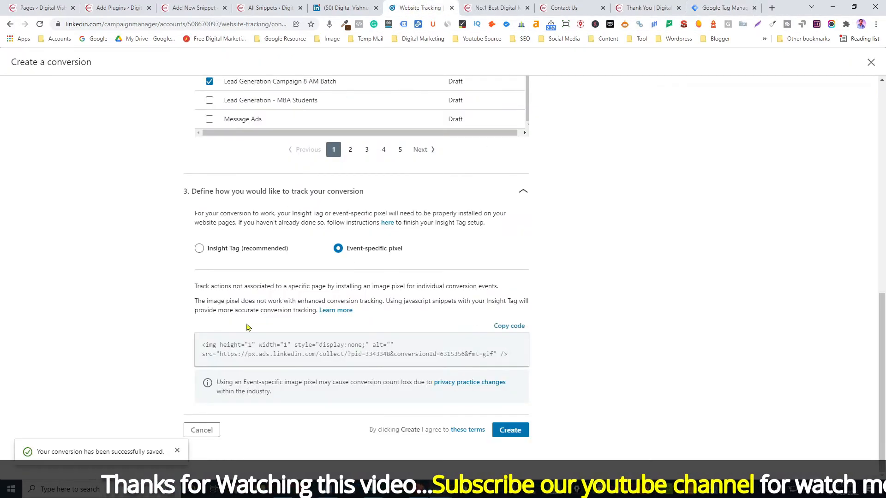
left_click_drag(206, 347, 344, 355)
left_click(713, 8)
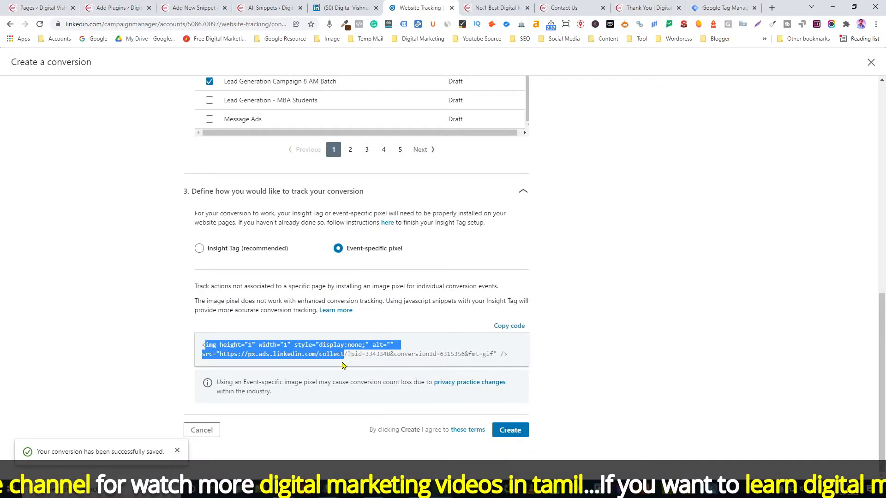
left_click(355, 362)
left_click_drag(219, 354, 493, 354)
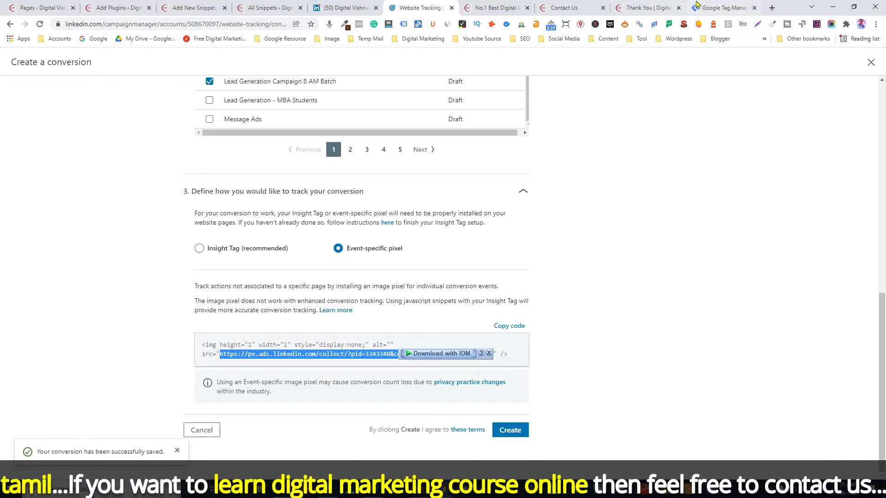
left_click(722, 8)
left_click(394, 197)
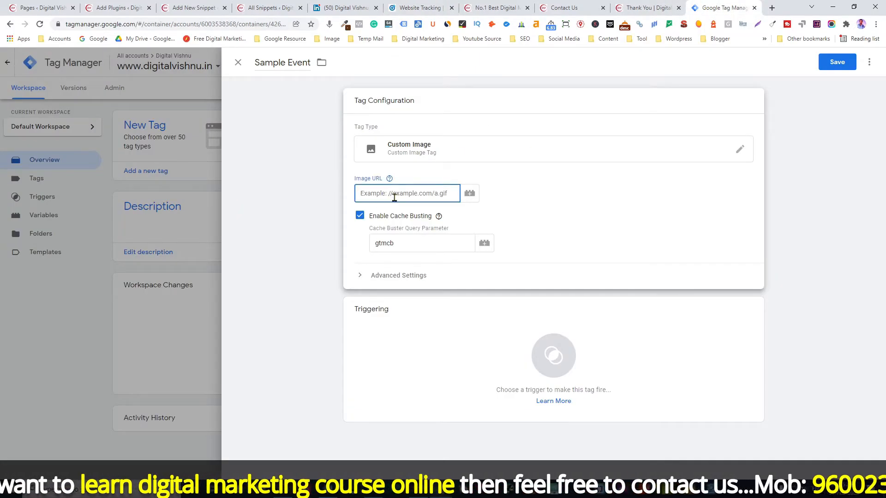
key("ctrl+v")
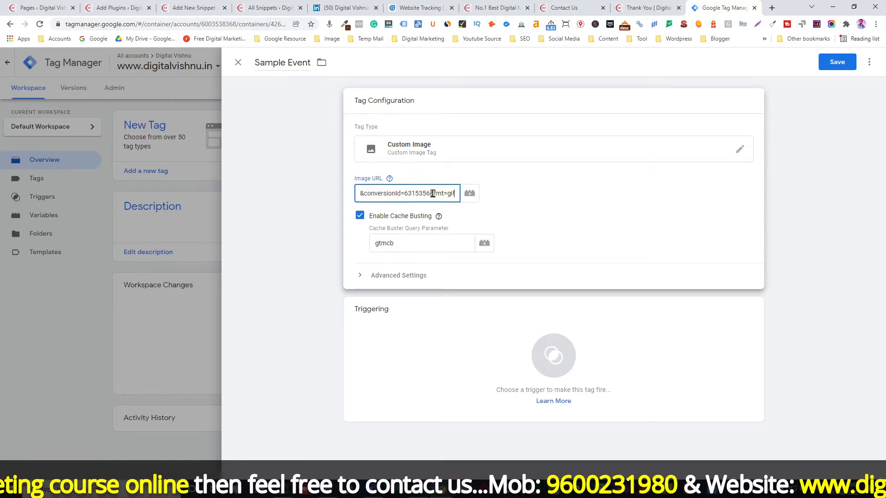
left_click(543, 237)
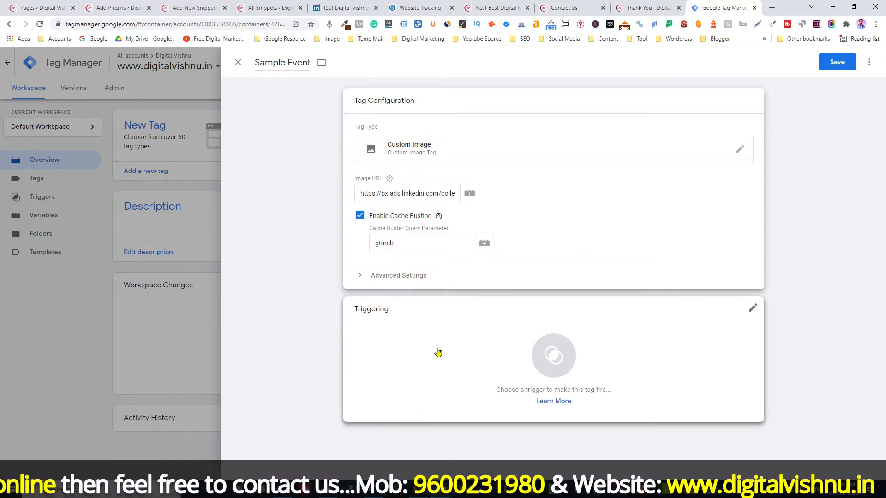
- Add a new trigger for the Sample Event tag and name it "Youtube Link Clicks", checking the thank-you page for reference
left_click(557, 359)
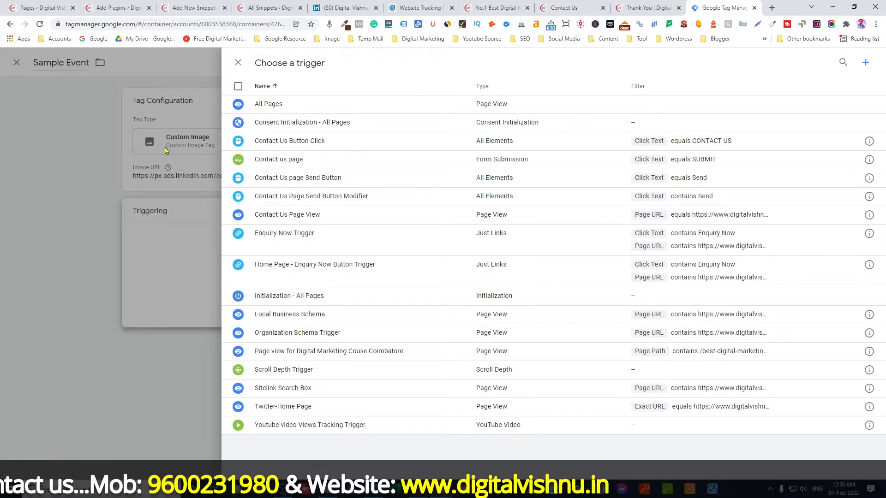
left_click(646, 8)
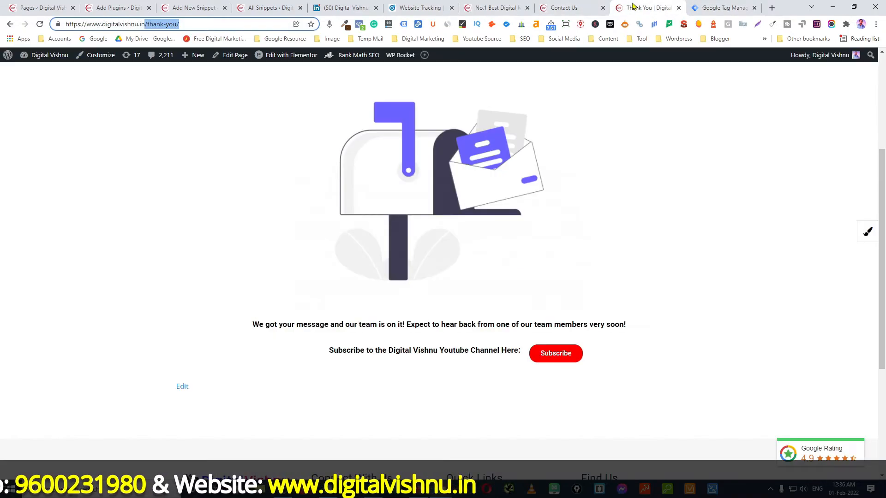
left_click(723, 8)
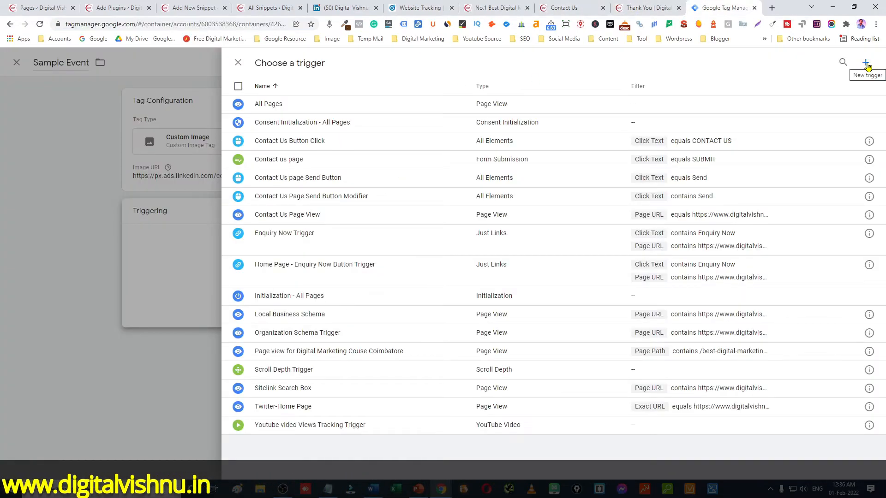
left_click(866, 63)
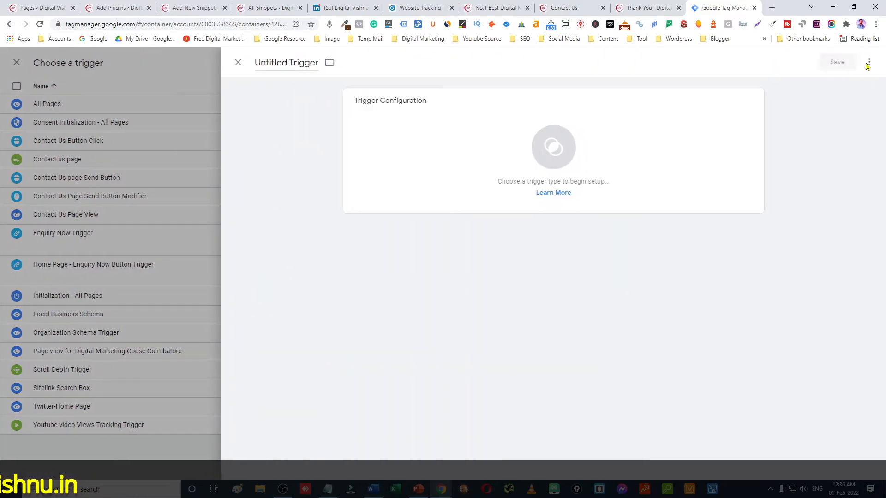
left_click(294, 63)
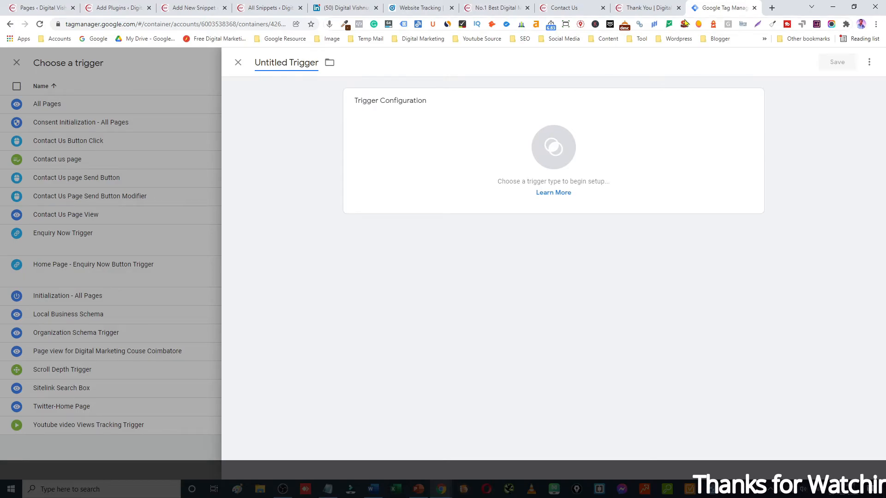
left_click(647, 8)
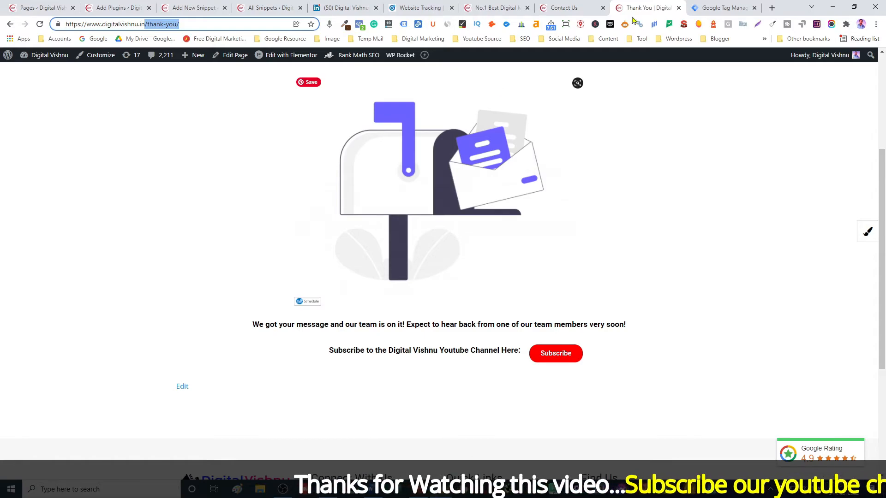
left_click(724, 8)
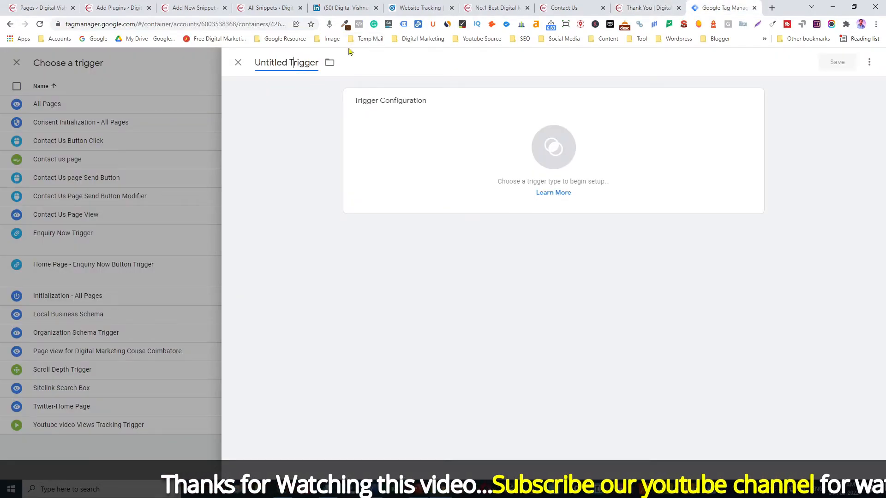
key("ctrl+a")
type("Youtube Link Clicks")
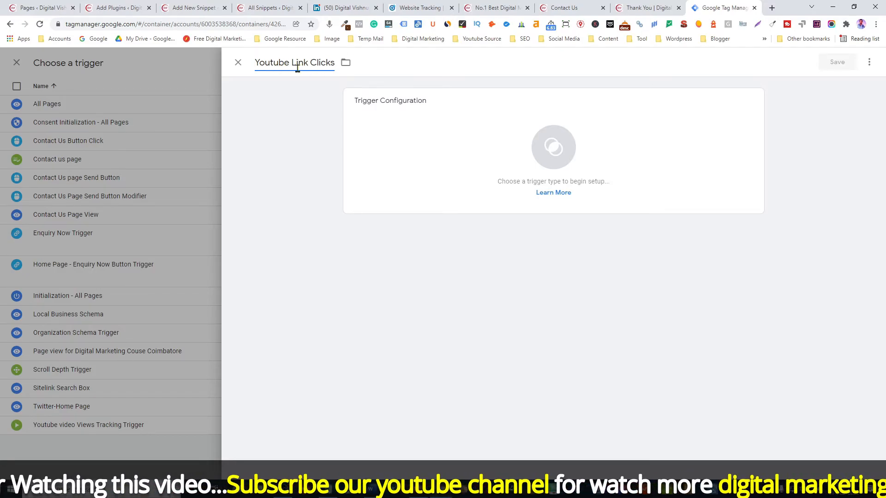
- Set the Youtube Link Clicks trigger type to Click - Just Links and make it fire on Some Link Clicks
left_click(556, 158)
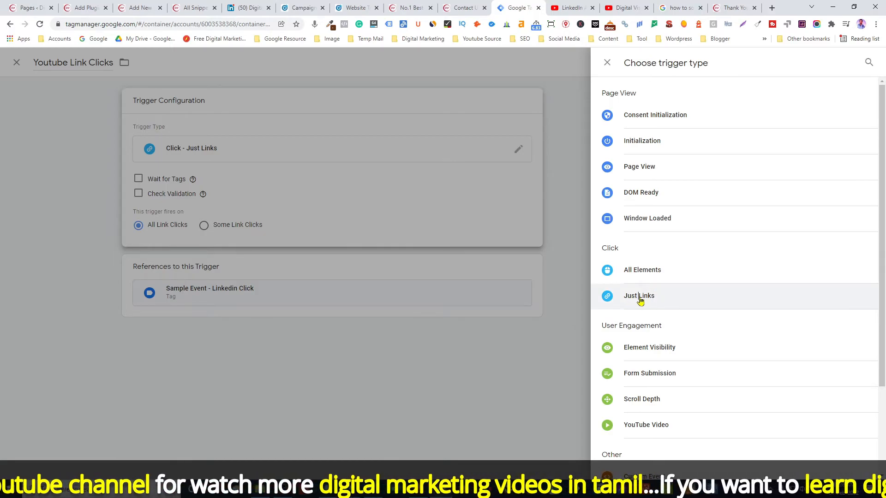
left_click(641, 296)
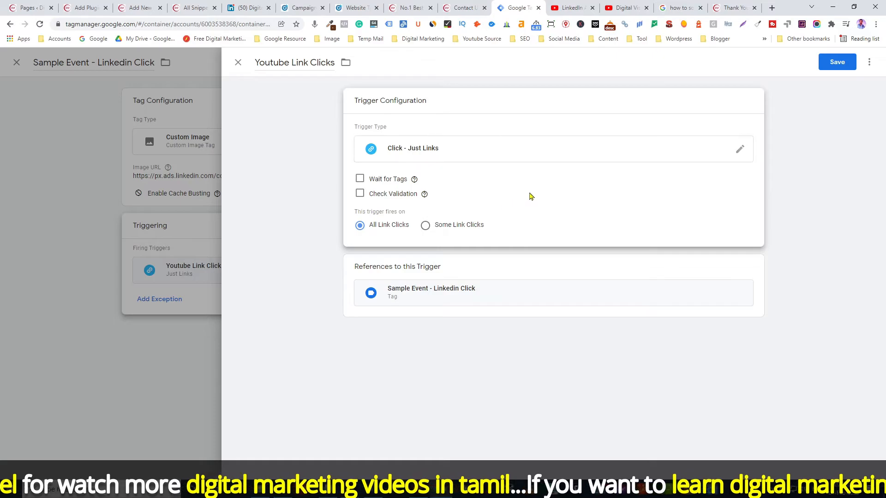
left_click(427, 228)
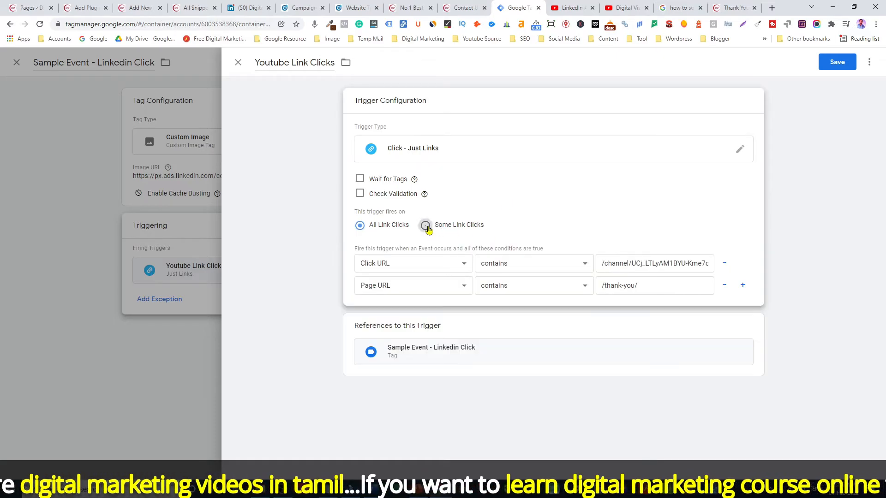
- Set the Youtube Link Clicks trigger's first firing condition to Click URL with the contains operator
left_click(444, 268)
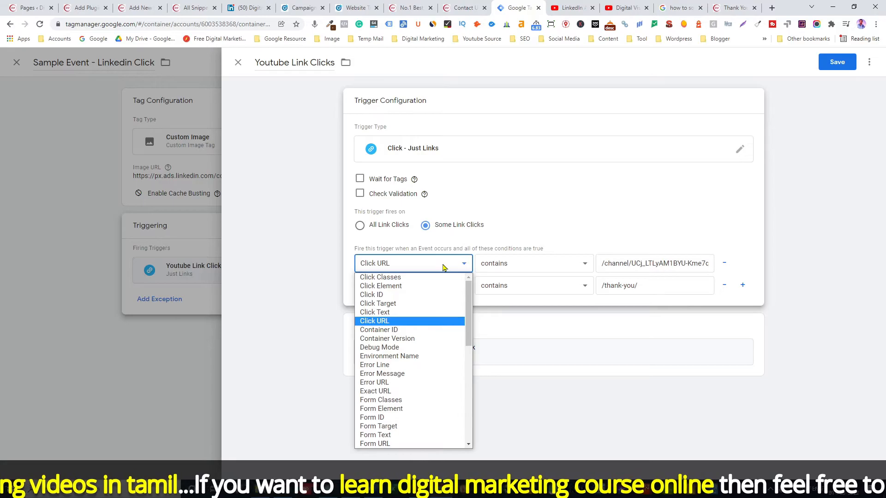
left_click(378, 323)
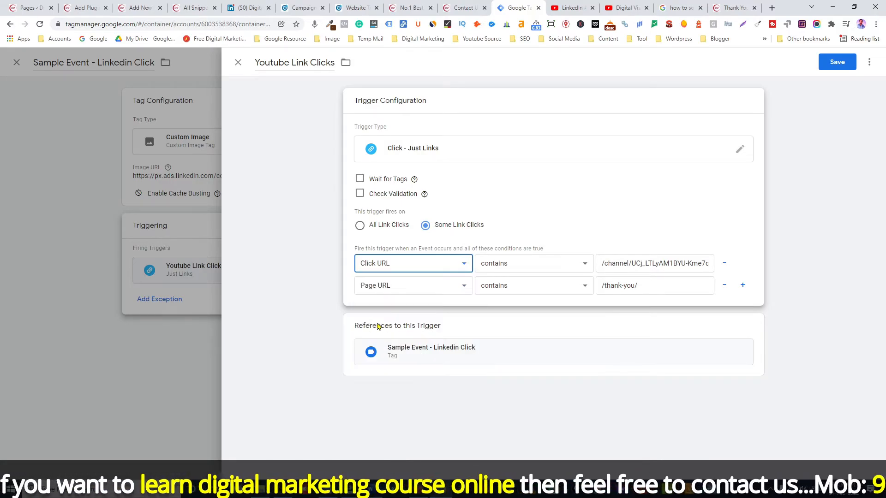
left_click(494, 263)
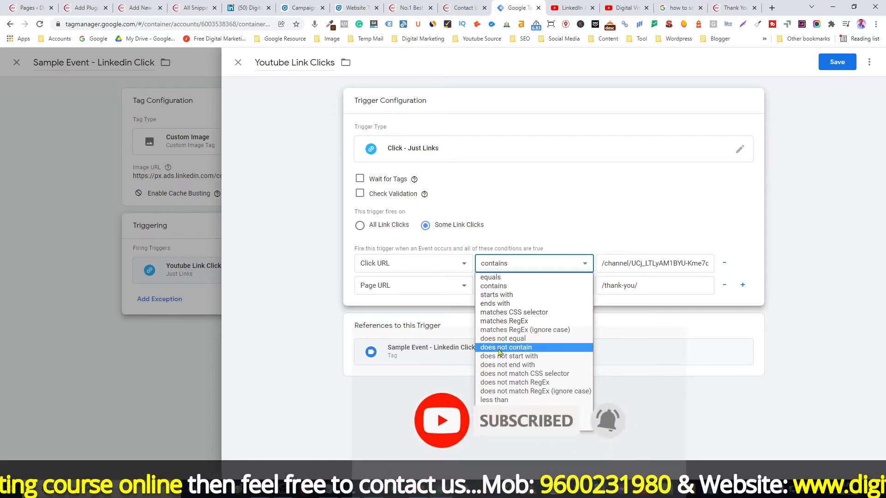
left_click(497, 287)
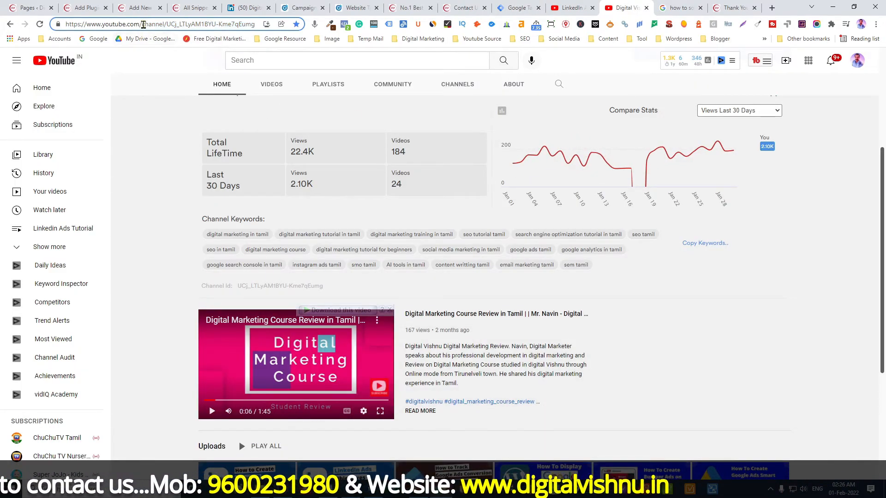
- Copy the part of the YouTube channel's address from /channel/ onward and paste it as the Click URL condition's value
left_click_drag(140, 24, 257, 26)
key("ctrl+c")
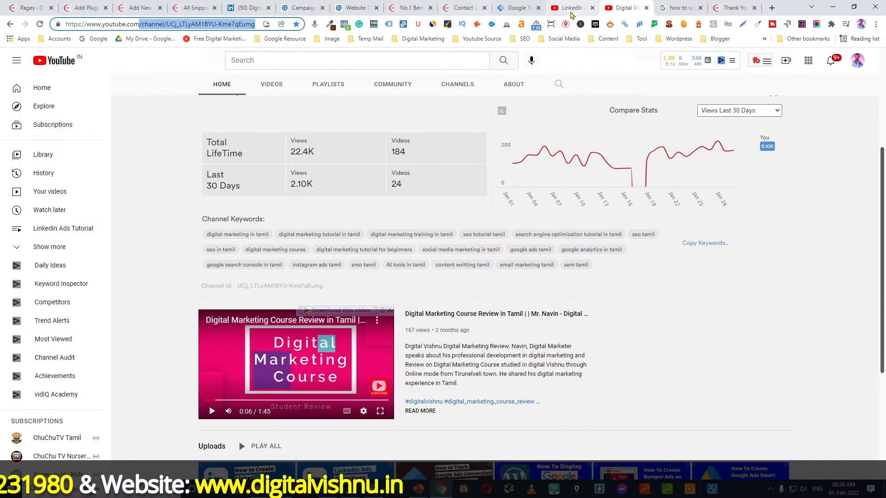
left_click(518, 8)
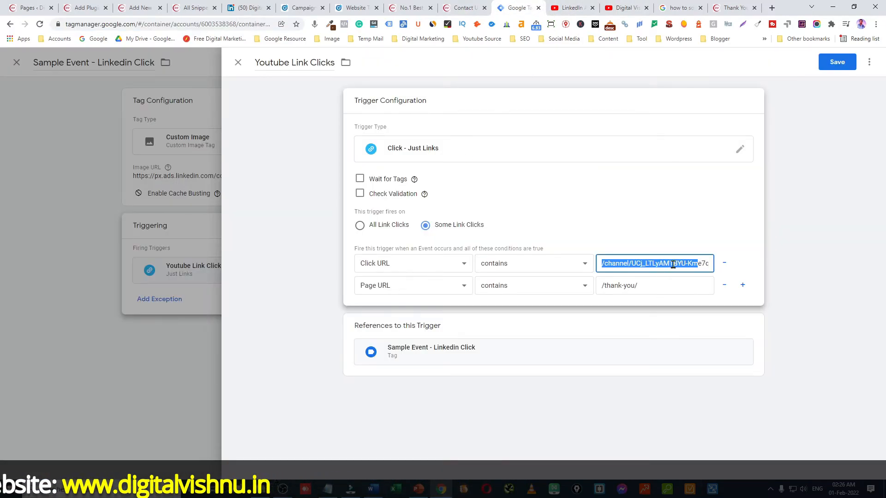
key("ctrl+v")
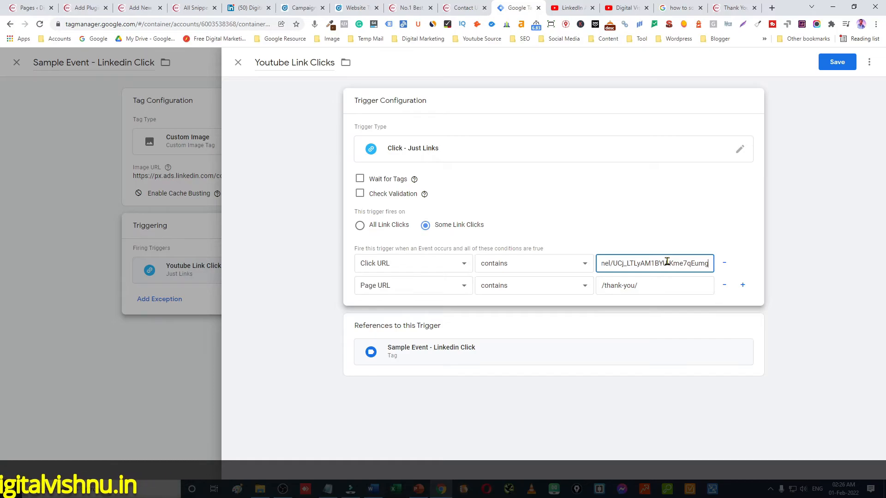
key("Home")
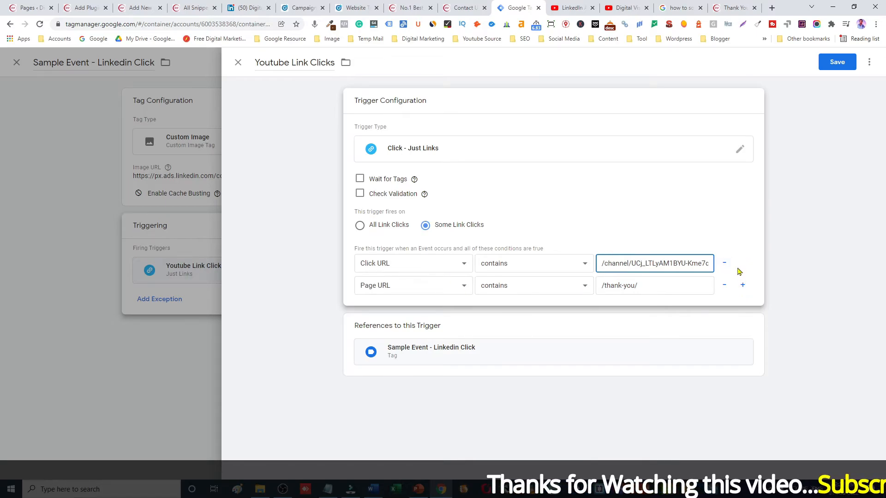
- Set the second condition to Page URL contains /thank-you/, checking the thank-you page's address, and save the trigger and the tag
left_click(396, 288)
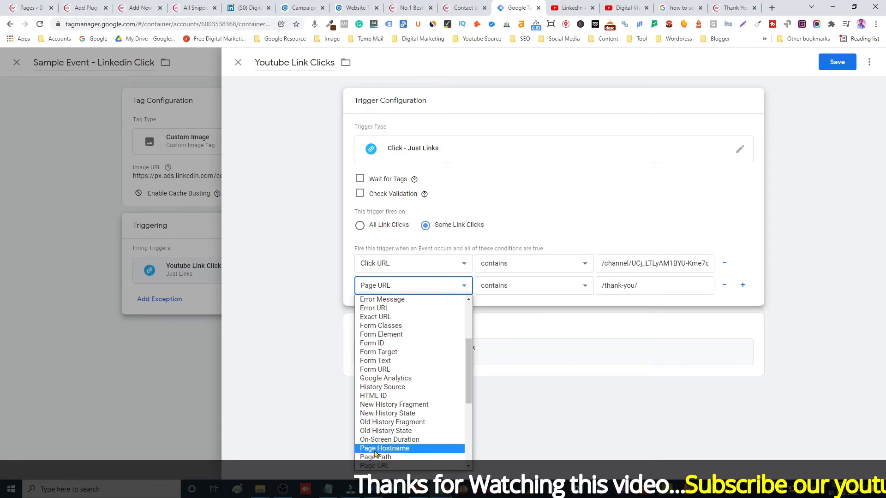
left_click(374, 467)
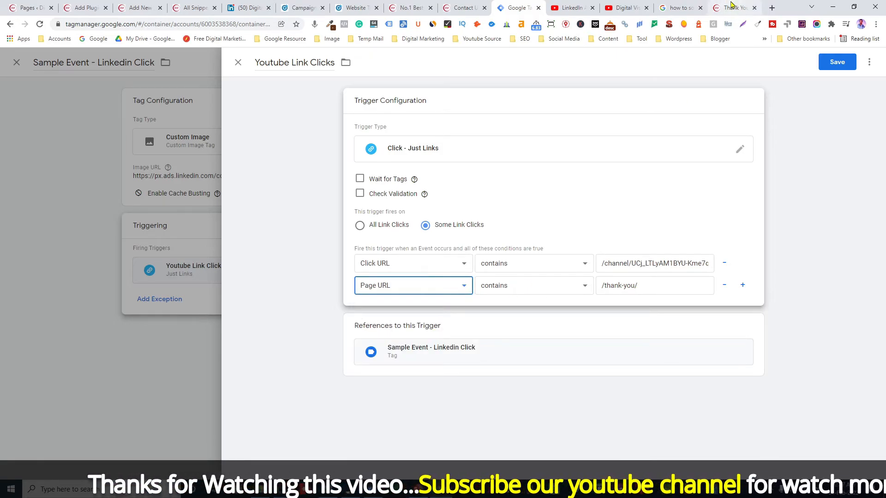
left_click(732, 6)
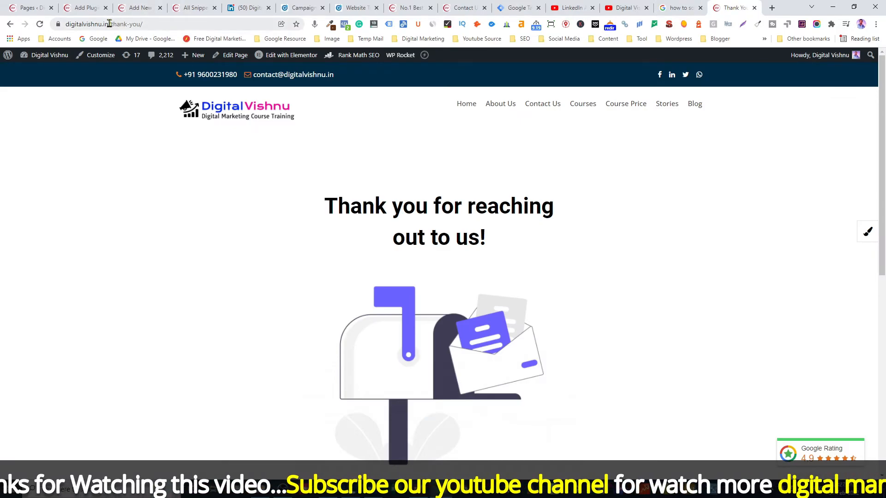
left_click_drag(110, 24, 149, 26)
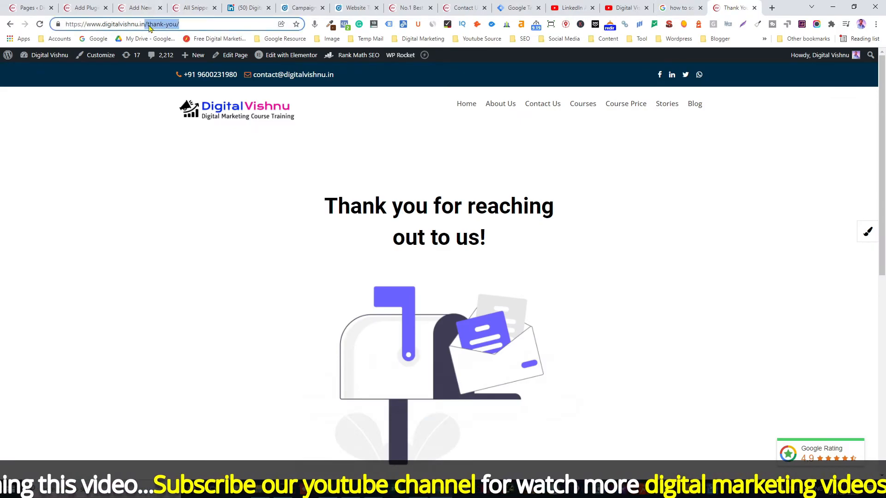
left_click(517, 7)
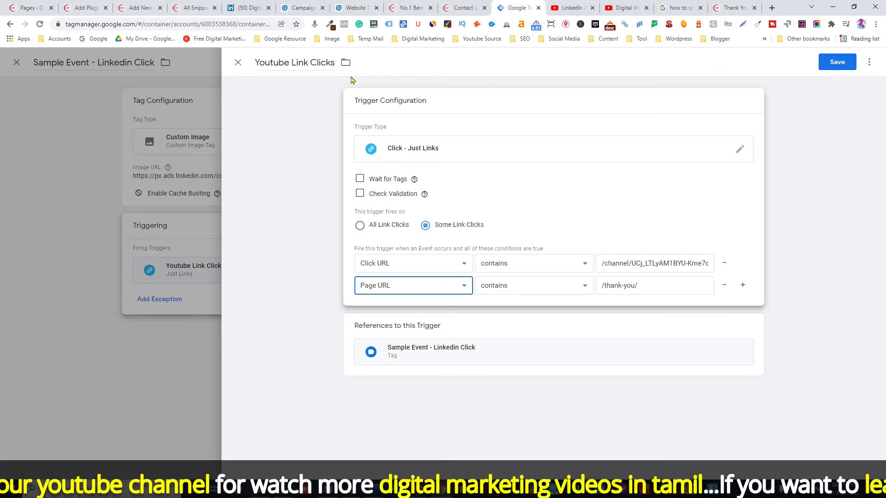
left_click(838, 61)
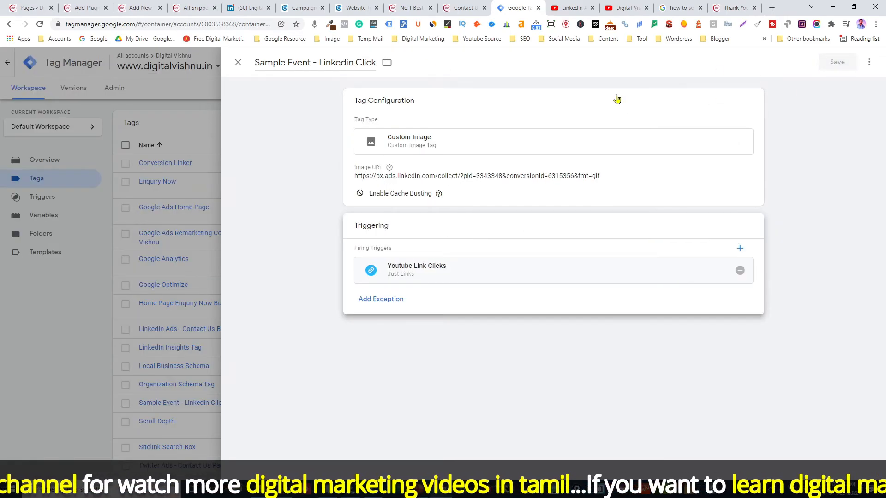
left_click(838, 63)
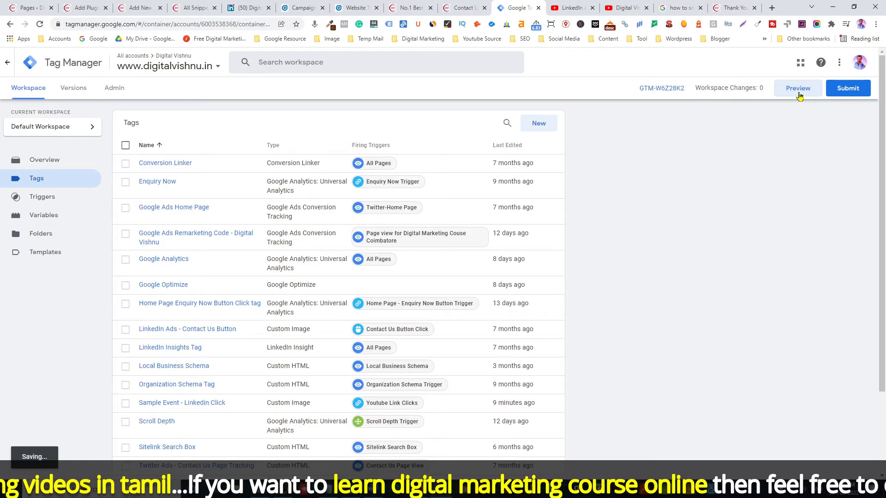
left_click(799, 96)
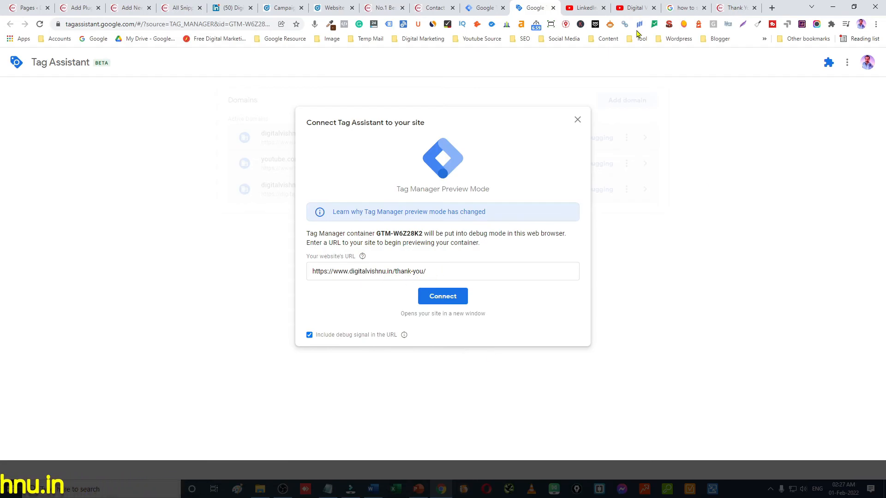
left_click(735, 8)
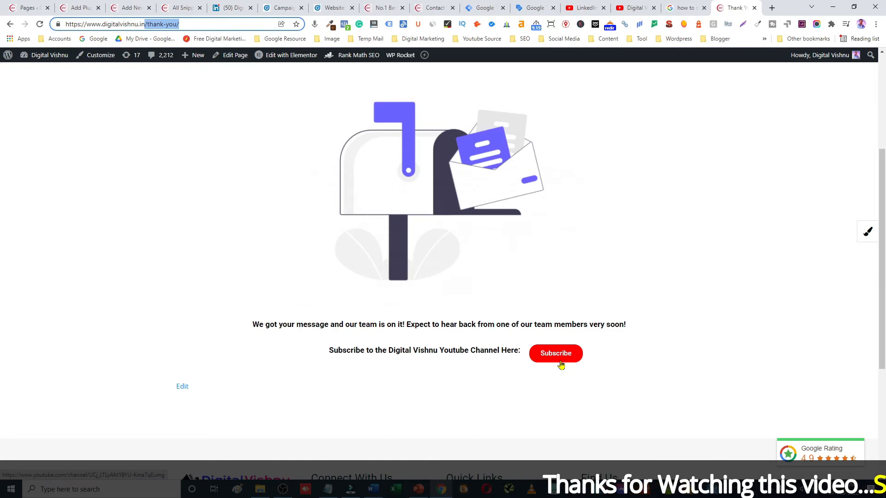
left_click(529, 9)
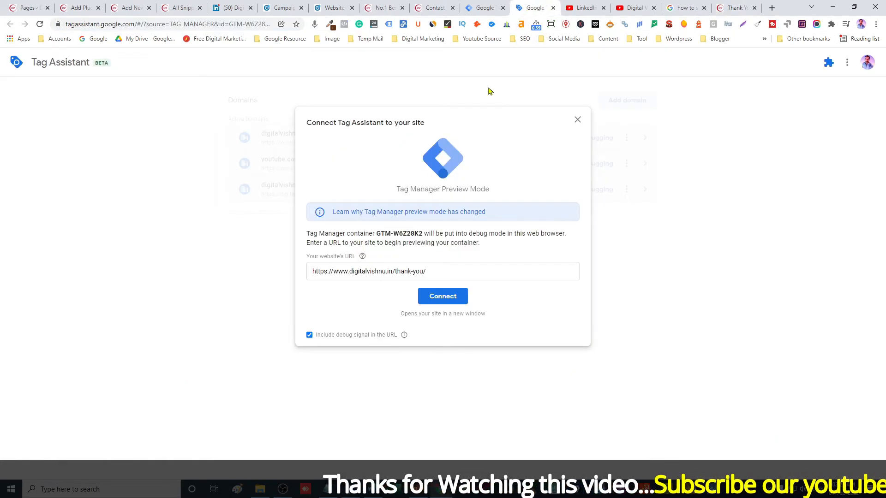
left_click_drag(310, 272, 405, 274)
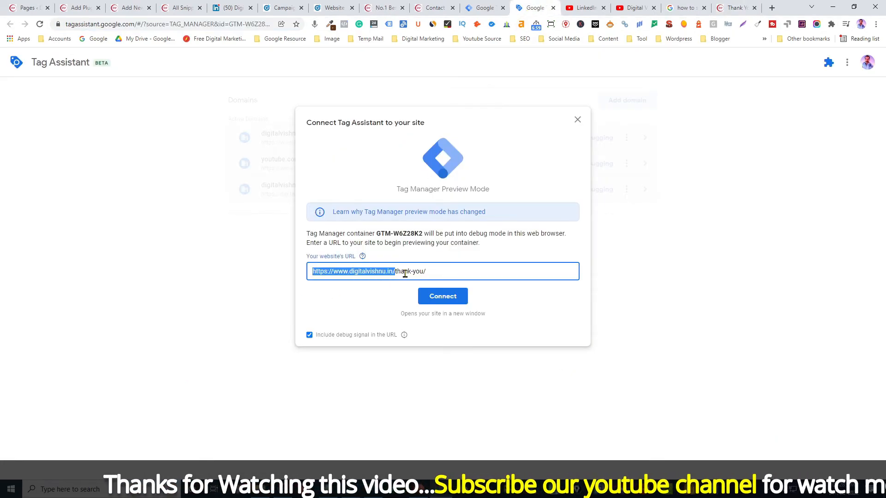
left_click(453, 300)
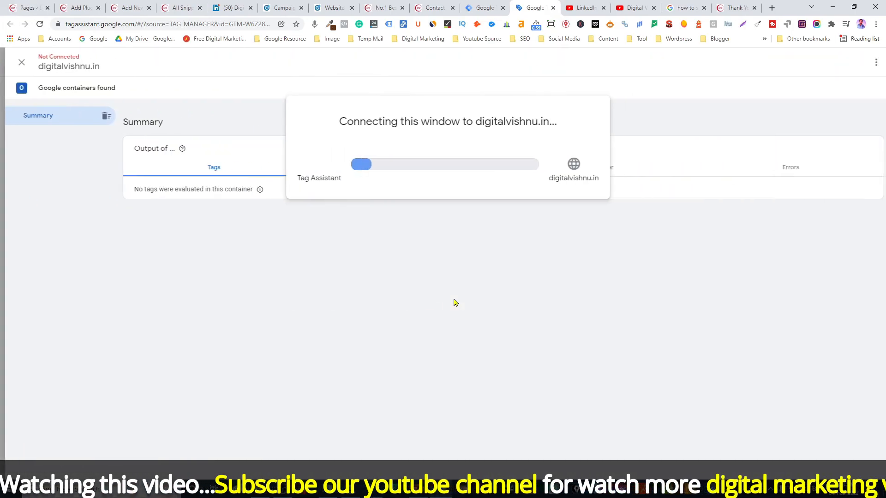